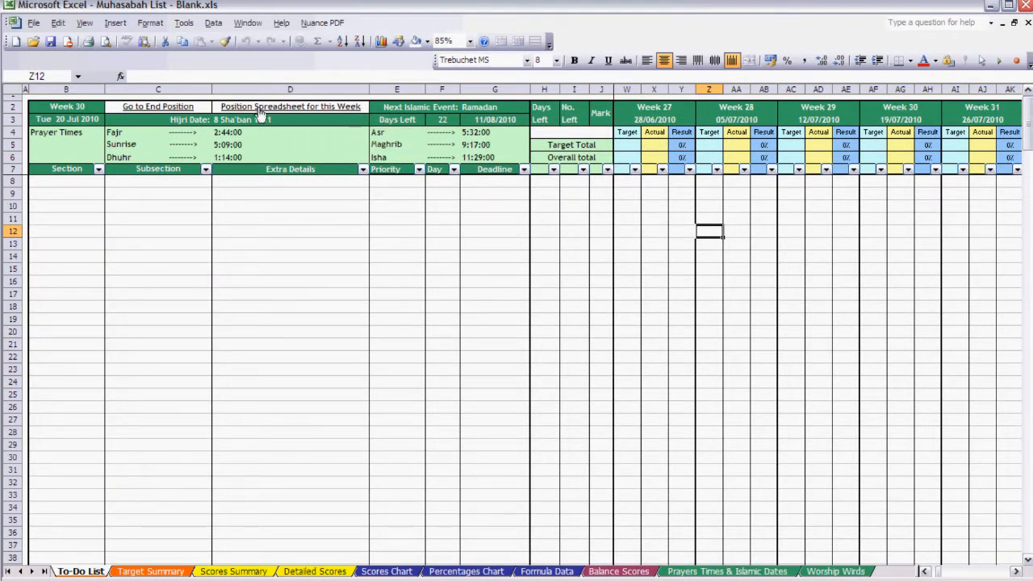
Step: Try the sheet's links for reaching the end position and returning to the current week's columns
click(262, 110)
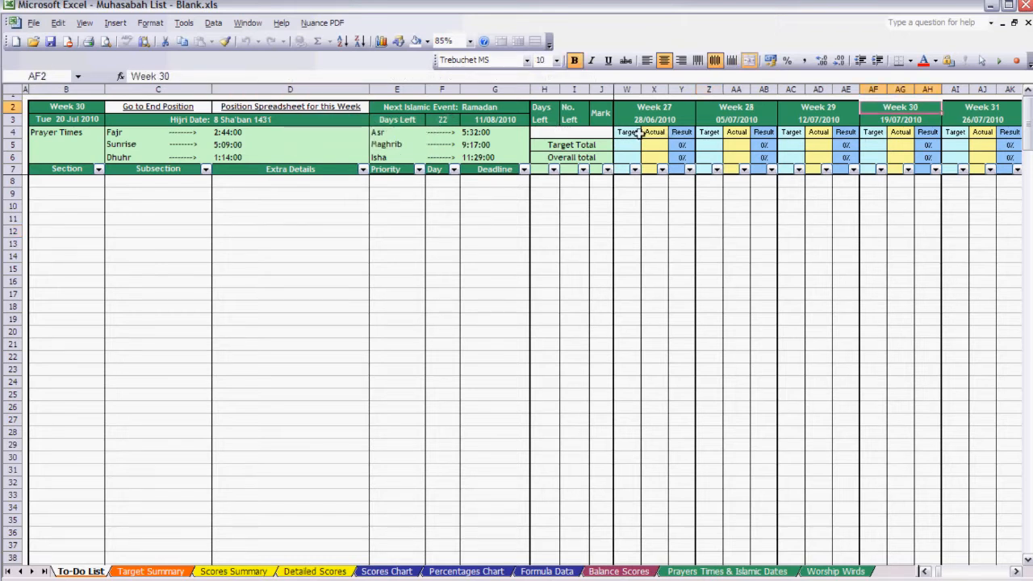
click(152, 110)
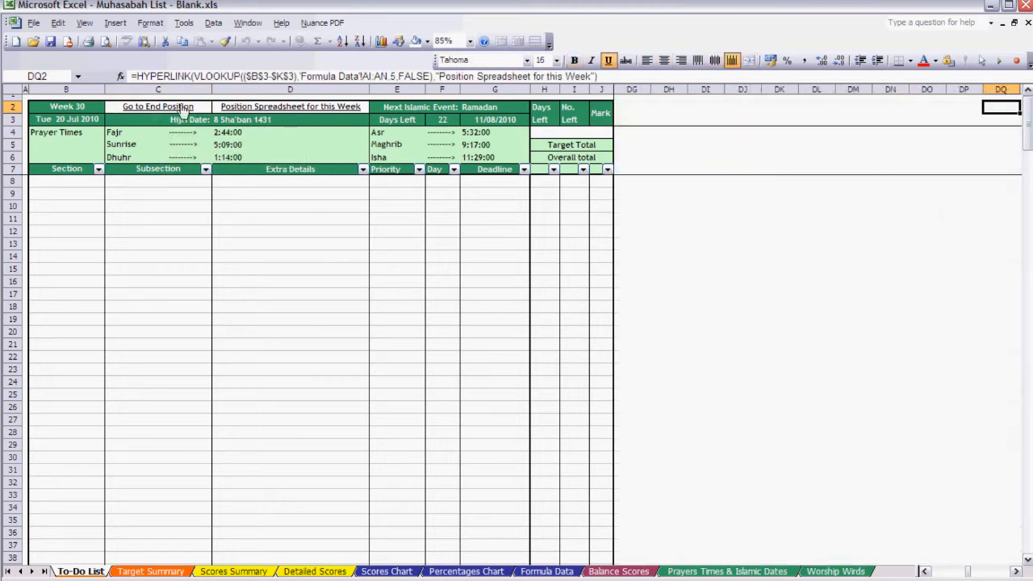
click(257, 108)
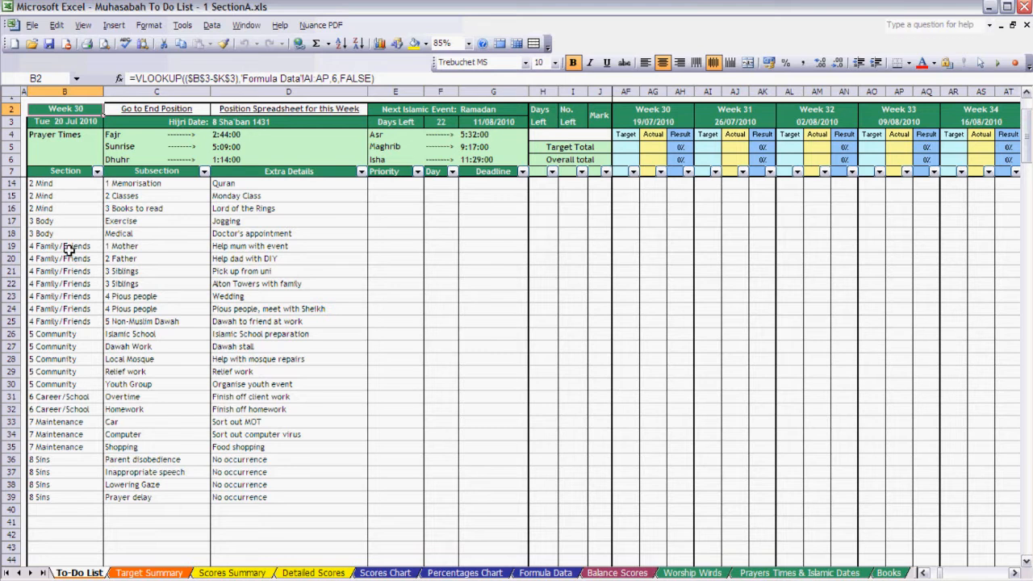
Step: Copy the "Pious people, meet with Sheikh" entry from cell D24 into a blank Notepad document
scroll(68, 250, up, 2)
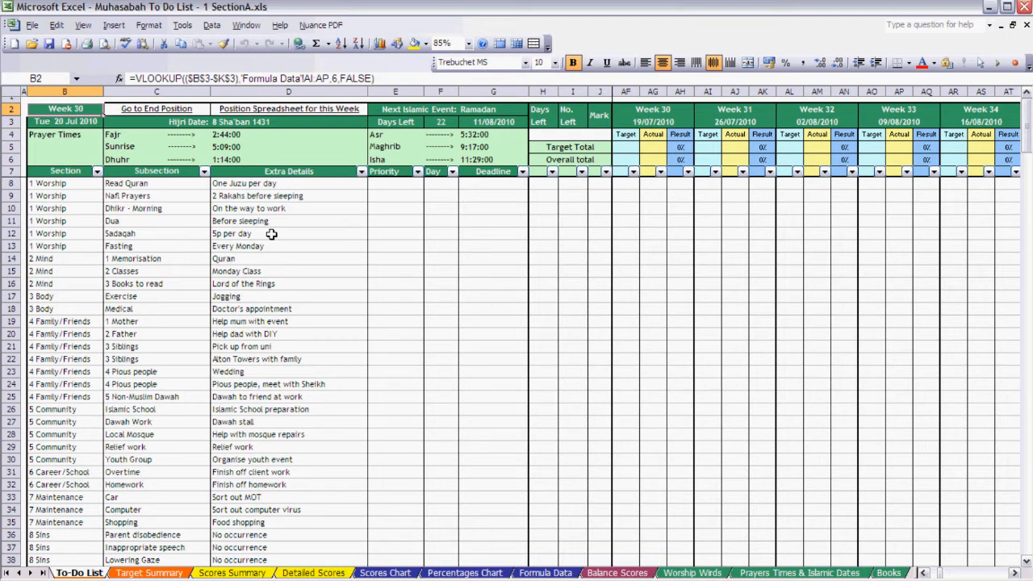
click(256, 308)
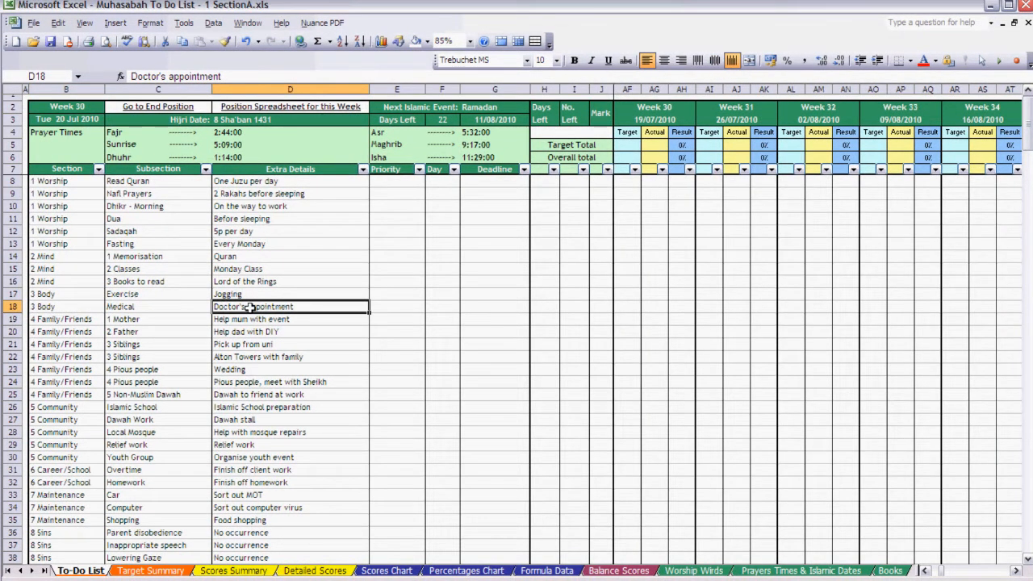
click(240, 384)
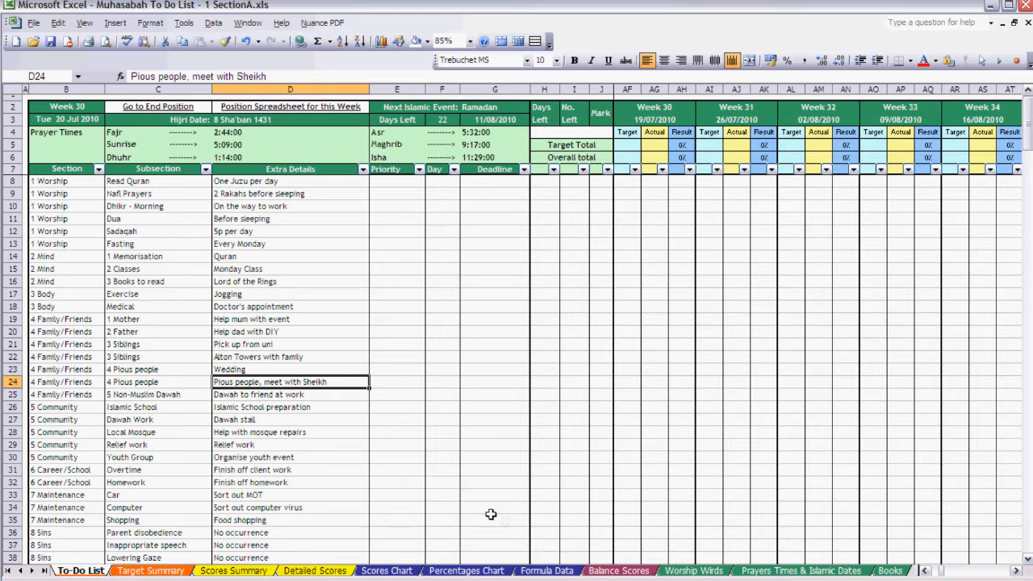
key(ctrl+c)
click(571, 579)
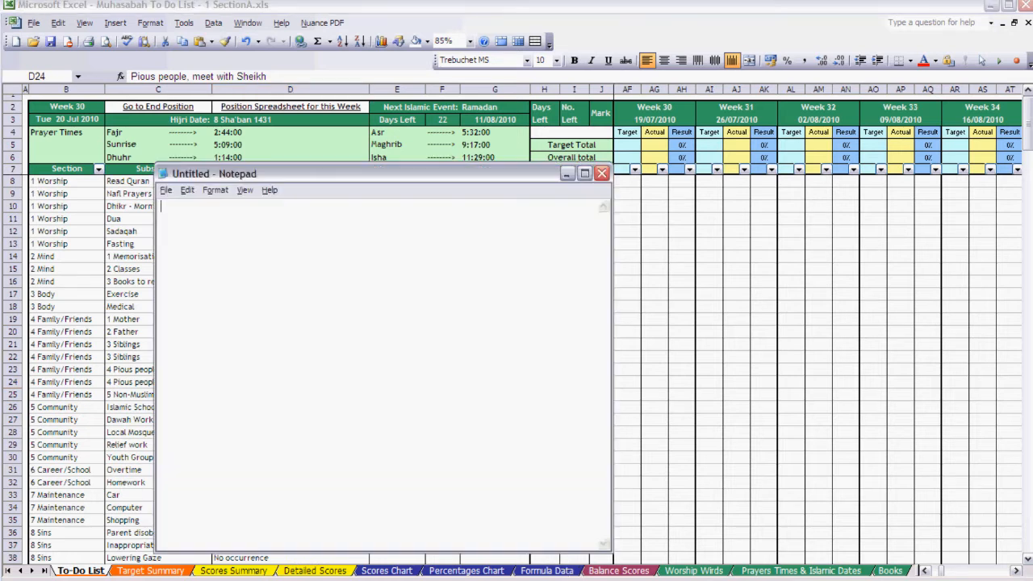
key(ctrl+v)
Step: Add the lines To discuss, School, Mosque and Community to the note and select all its text for copying
text(To discuss)
key(Return)
text(School)
key(Return)
text(Mosque)
key(Return)
text(Community)
key(ctrl+a)
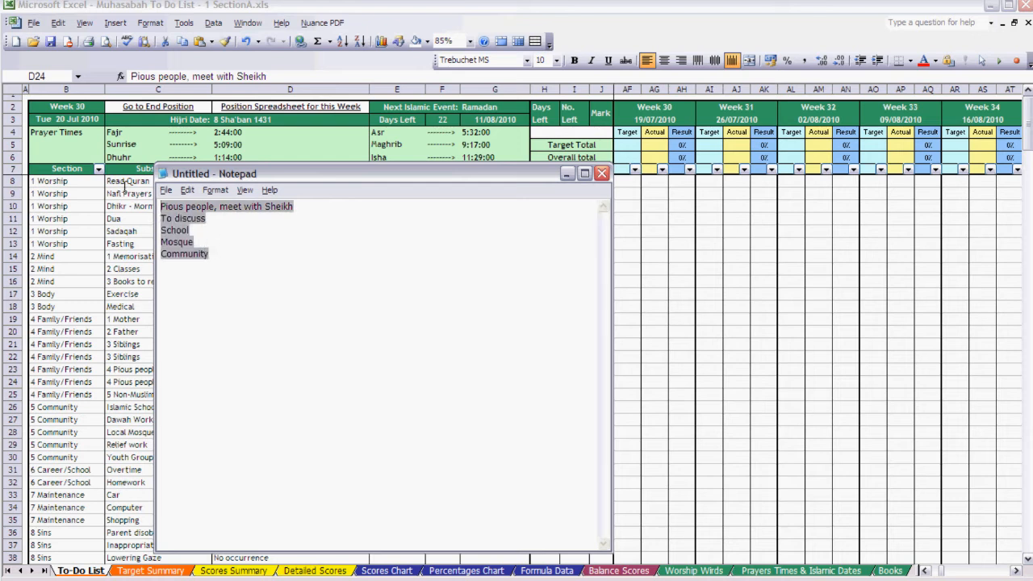
Step: Back in Excel, replace the contents of cell D24 with the multi-line note from Notepad
click(11, 17)
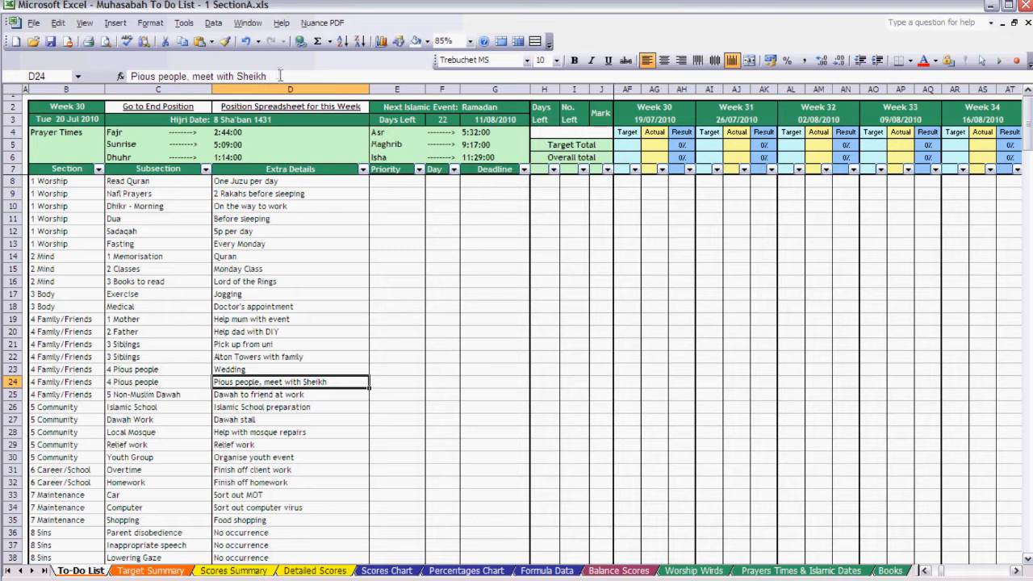
drag(279, 75, 94, 66)
key(ctrl+v)
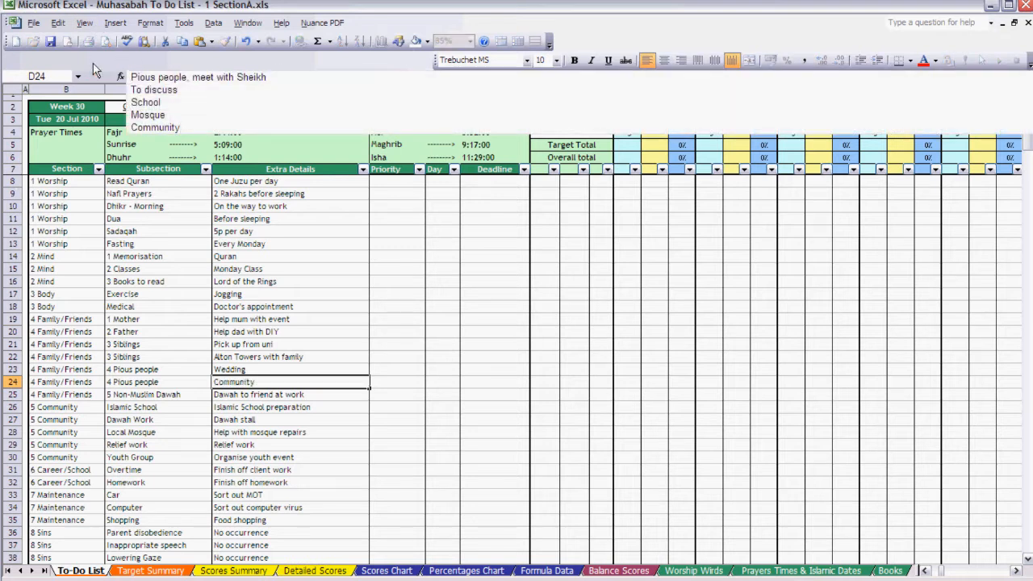
key(Return)
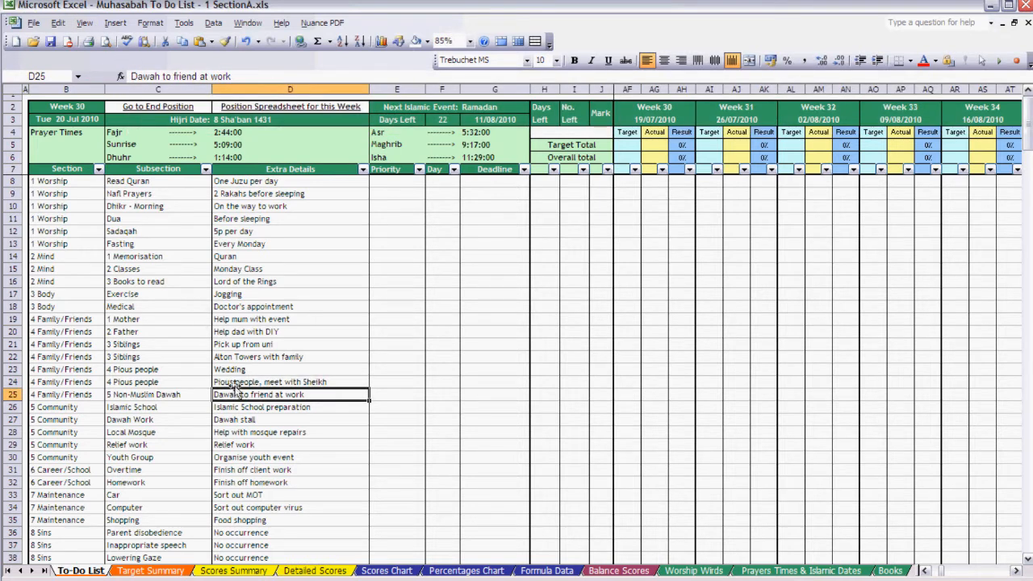
click(233, 381)
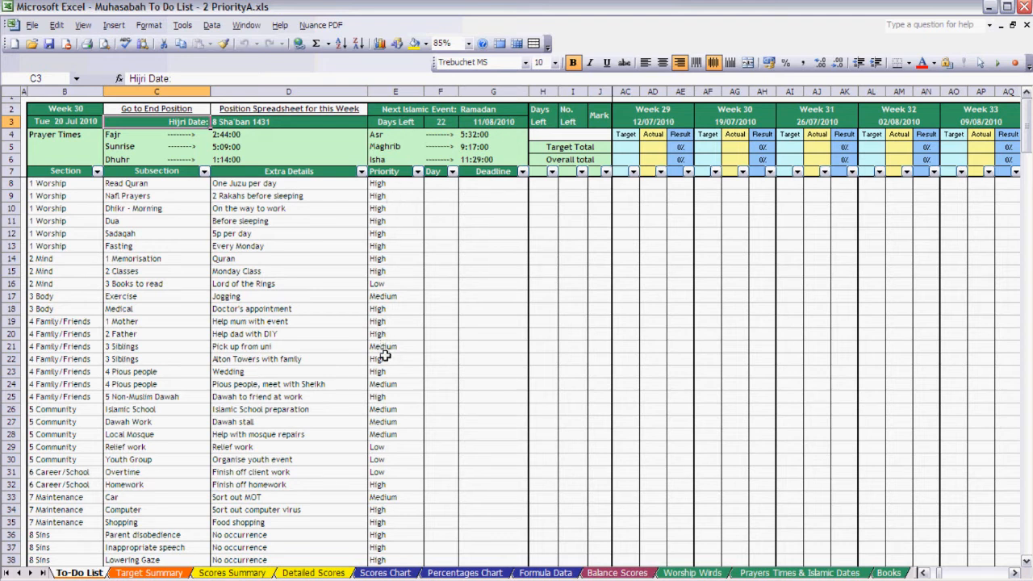
Step: Filter the Priority column to show only High tasks
click(417, 171)
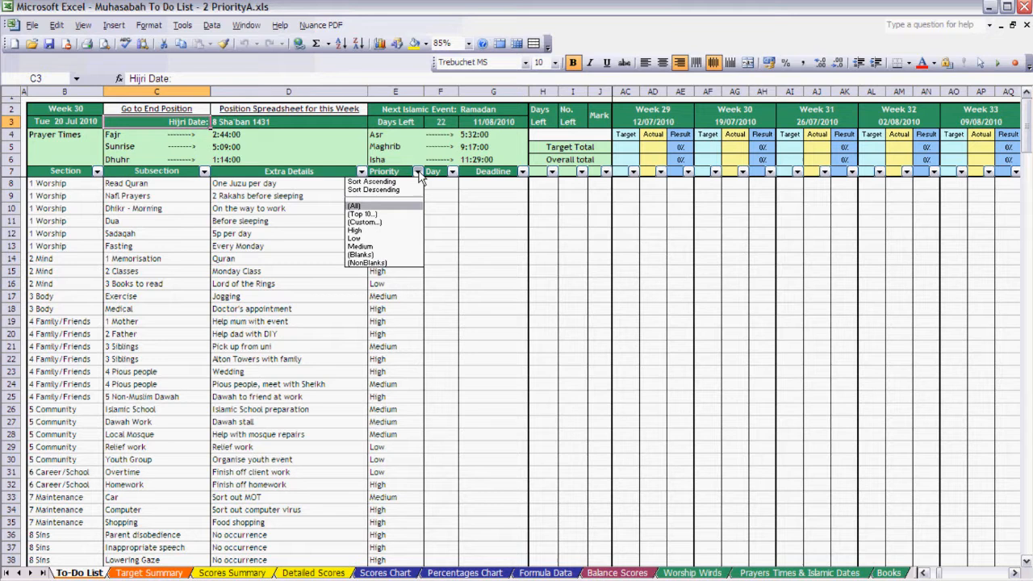
click(393, 232)
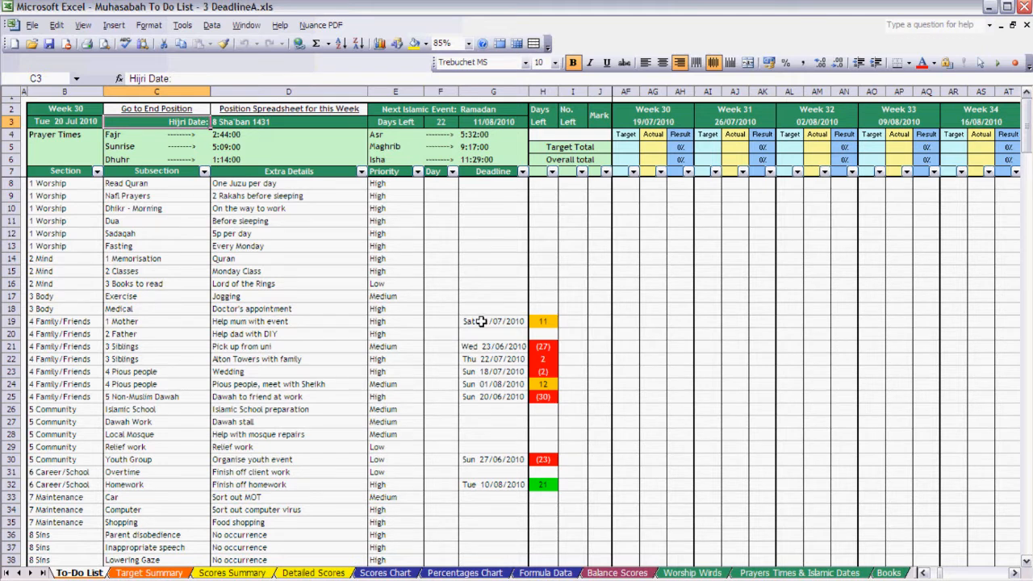
Step: Filter the Deadline column to nonblank entries and sort the Days Left column in ascending order
click(478, 369)
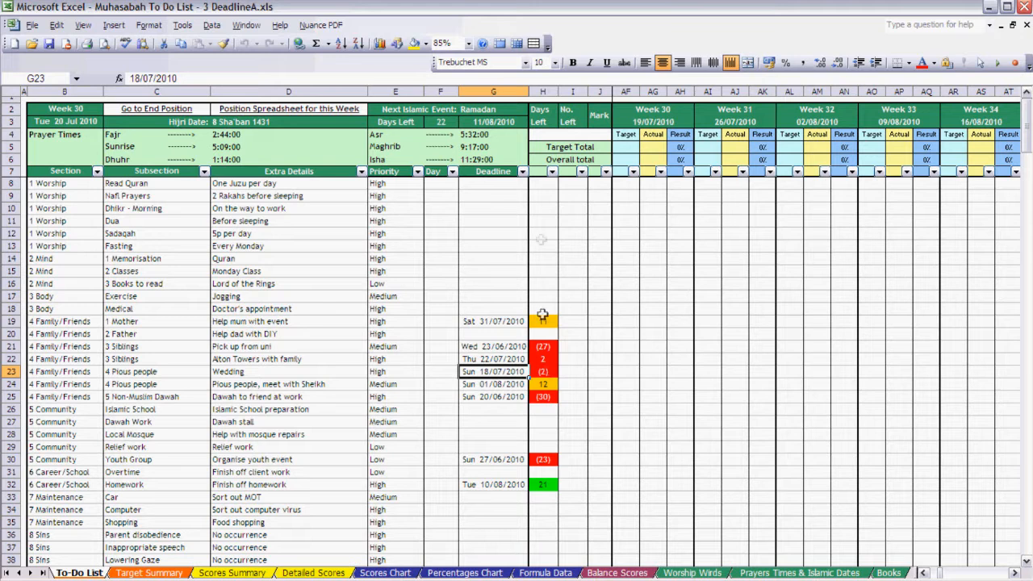
click(521, 173)
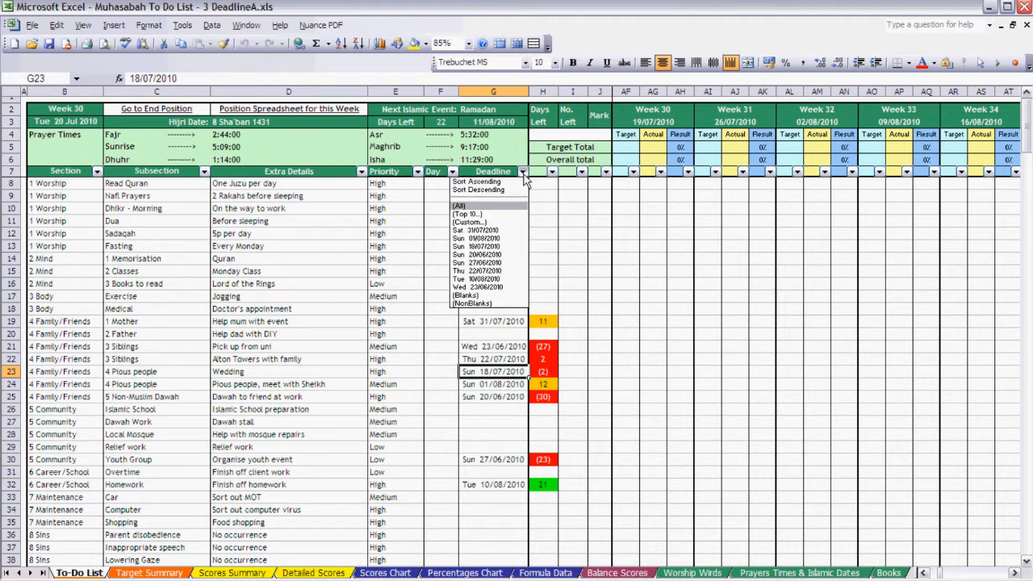
click(491, 303)
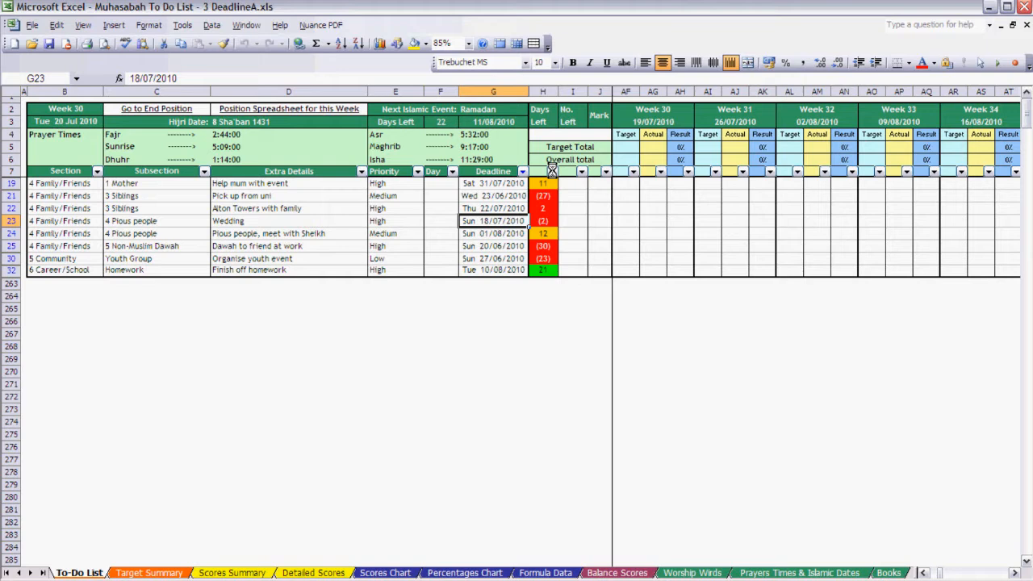
click(552, 171)
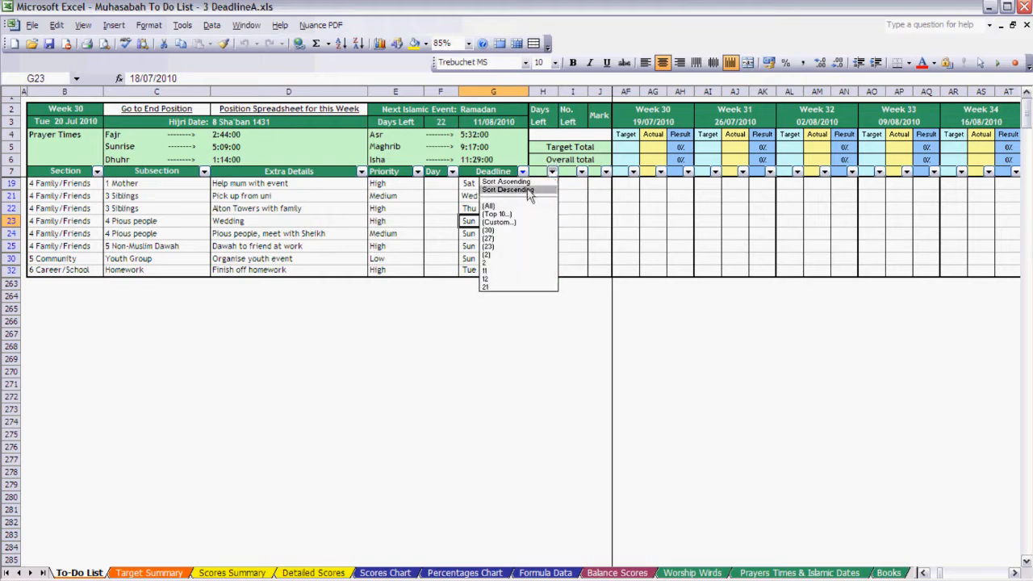
click(526, 181)
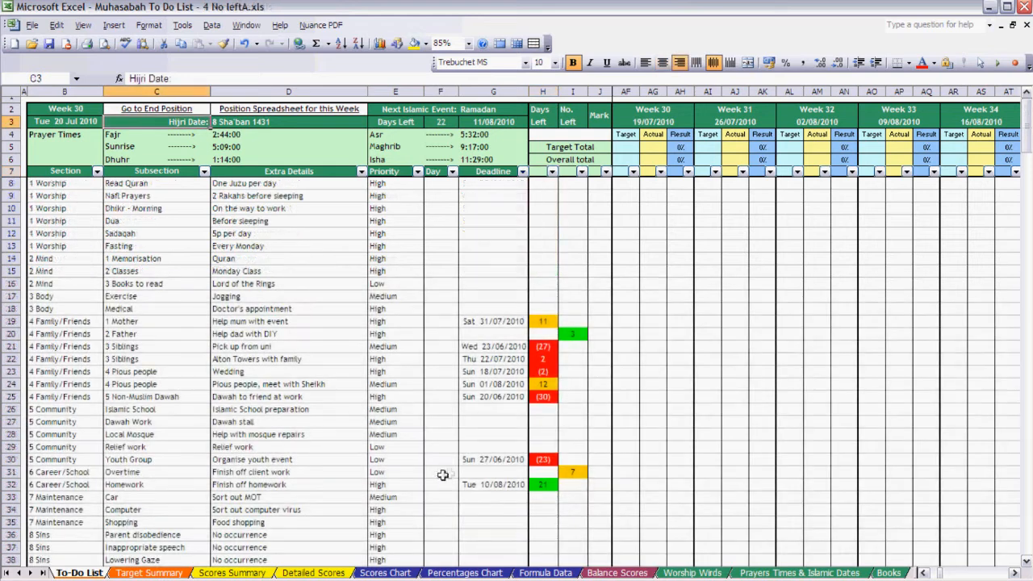
Step: Examine the No. Left formulas of the Help dad with DIY and Finish off client work tasks
click(576, 333)
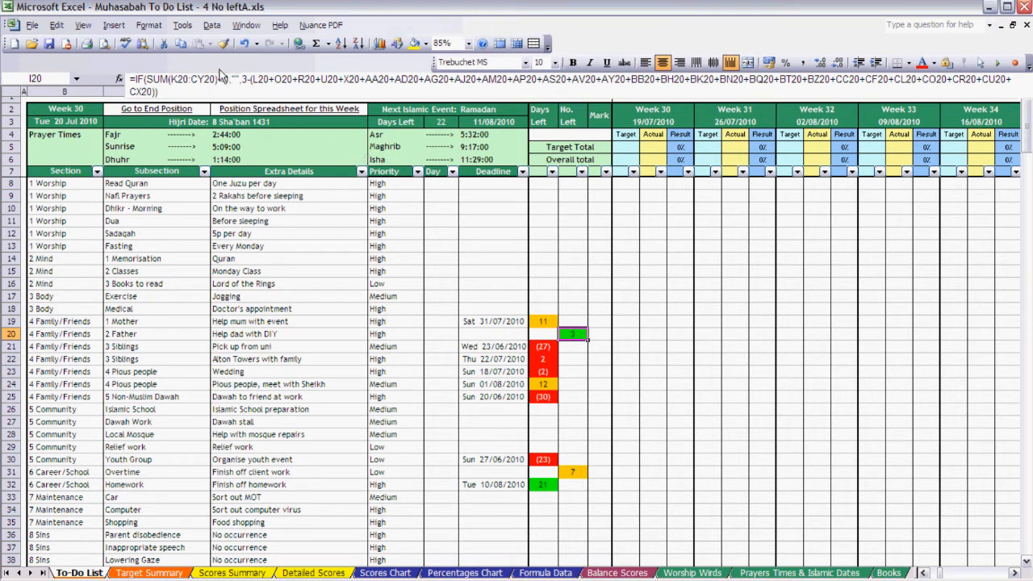
click(244, 78)
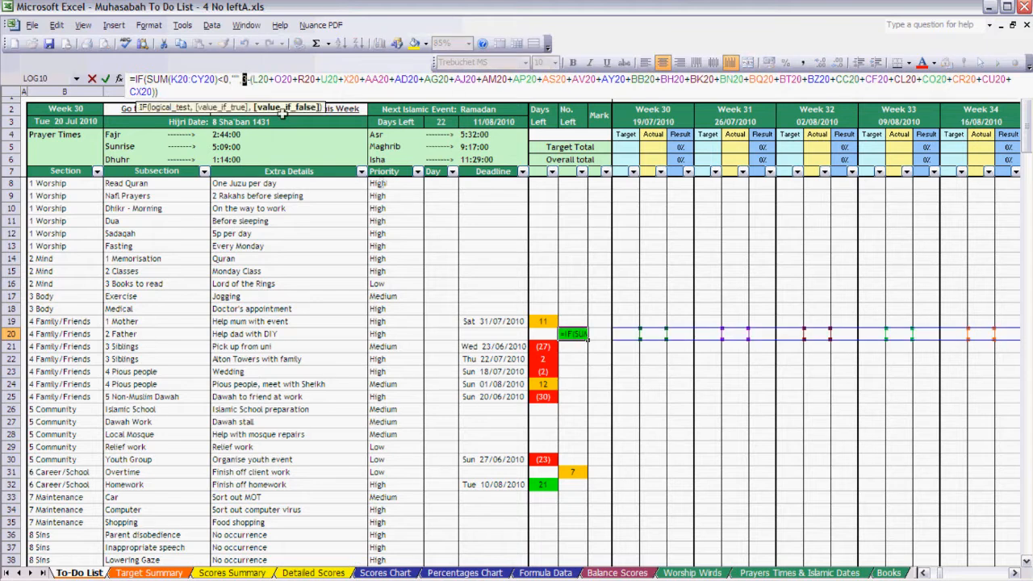
key(Escape)
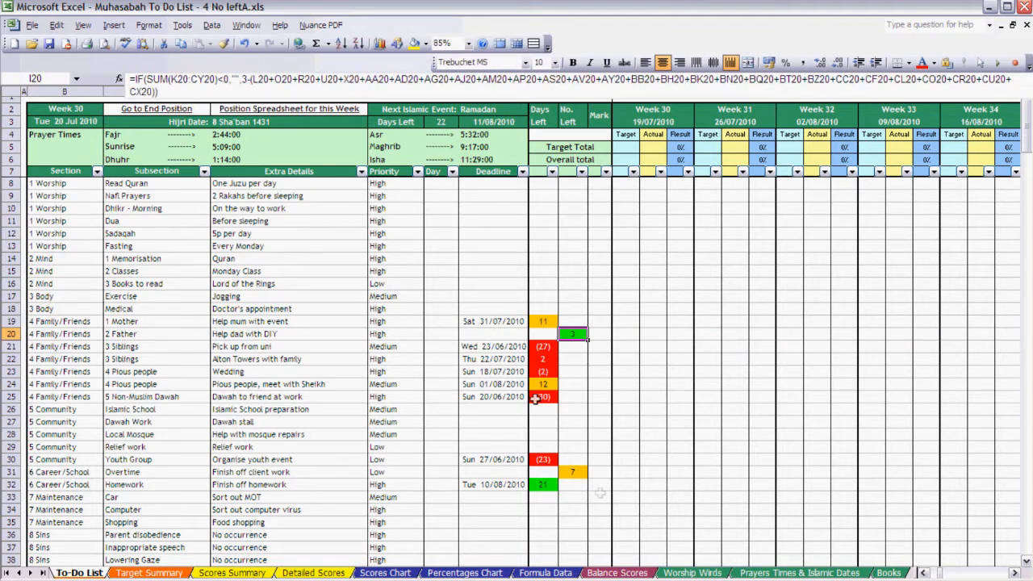
click(571, 472)
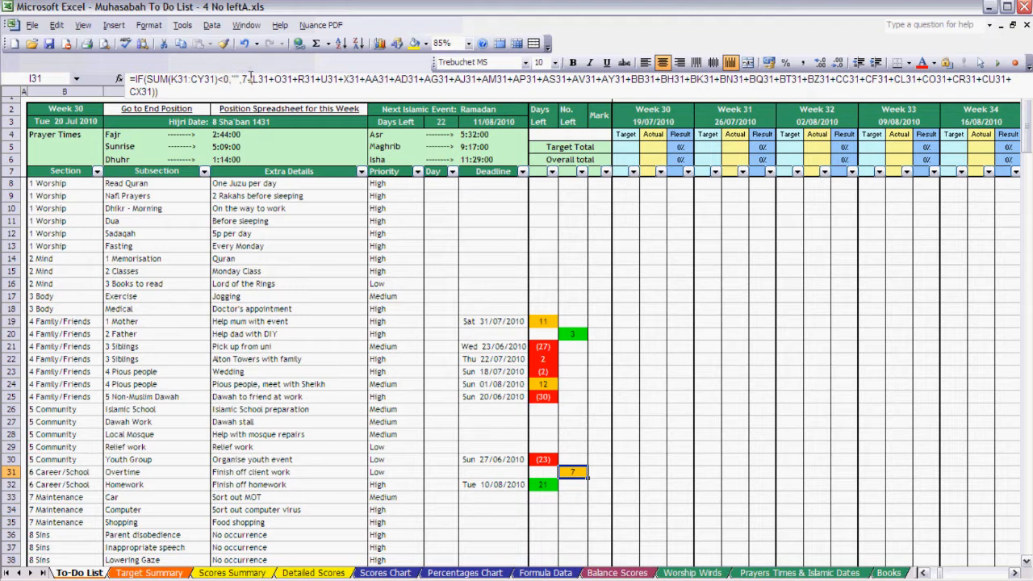
Step: Try an Actual value of 1 in Week 30 for the Finish off client work task
click(647, 471)
text(1)
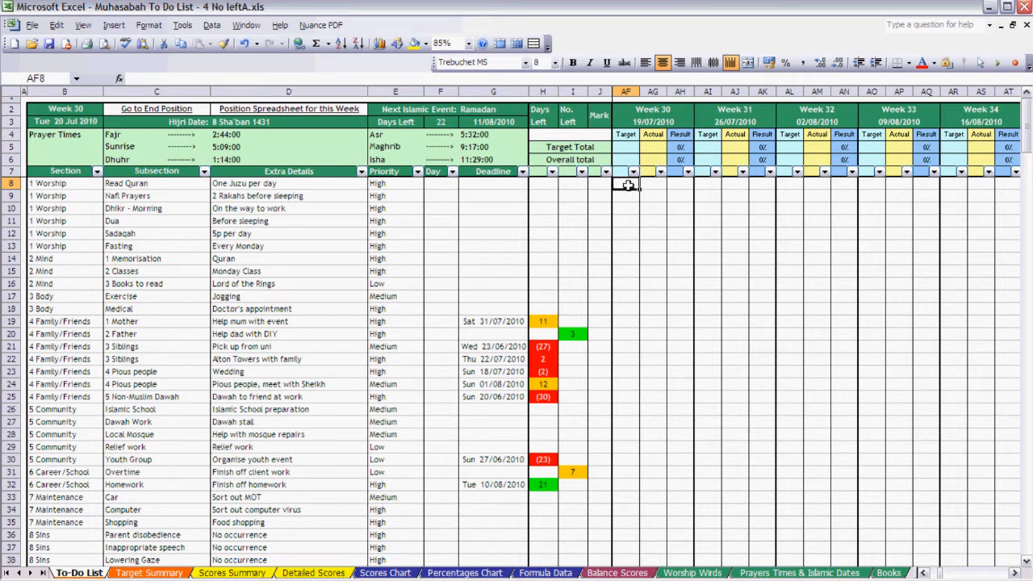
Step: Enter the formula =30*7/60 as the Week 30 target for the Read Quran task in cell AF8
text(=30*7)
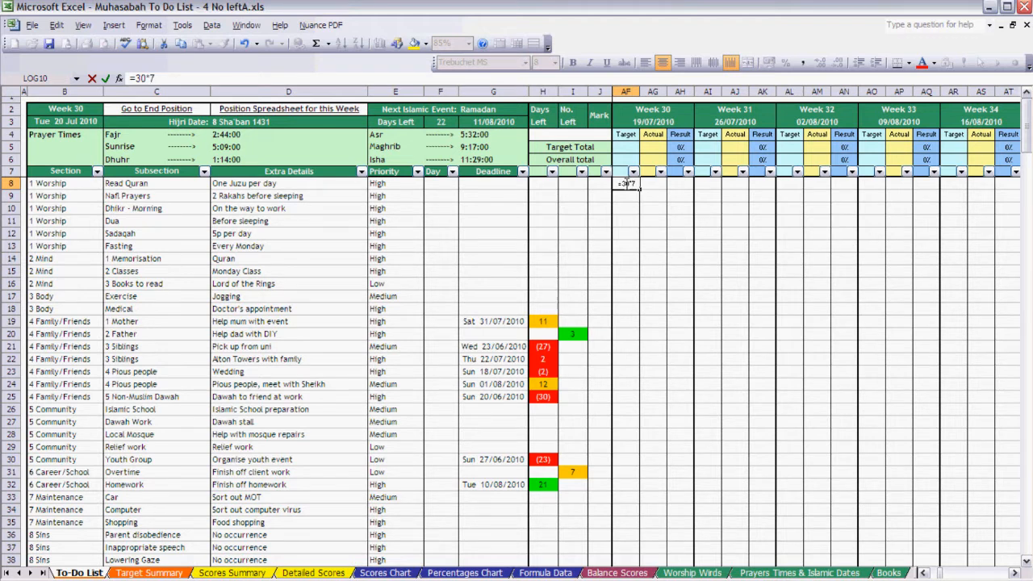
text(/60)
key(Return)
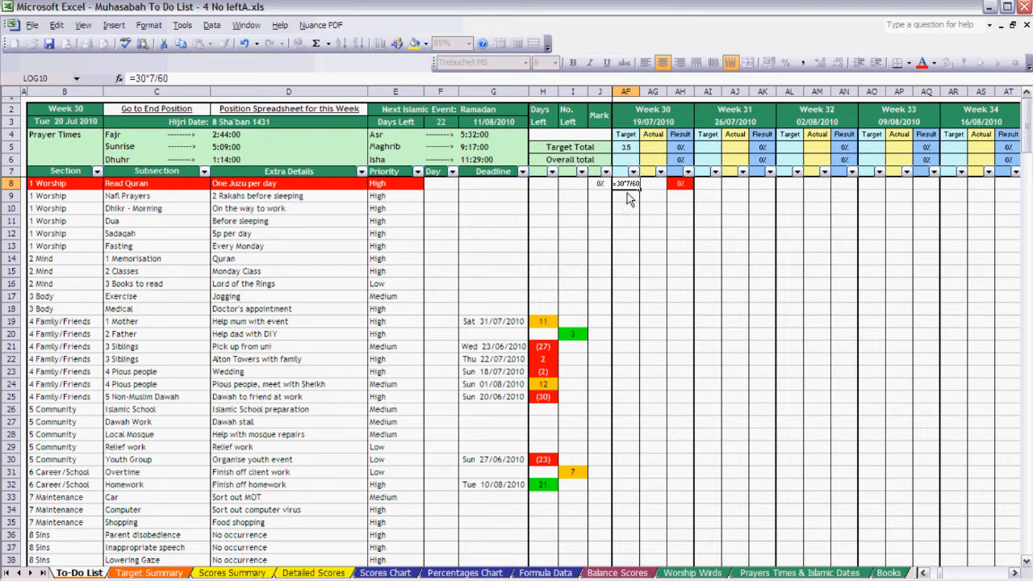
key(Return)
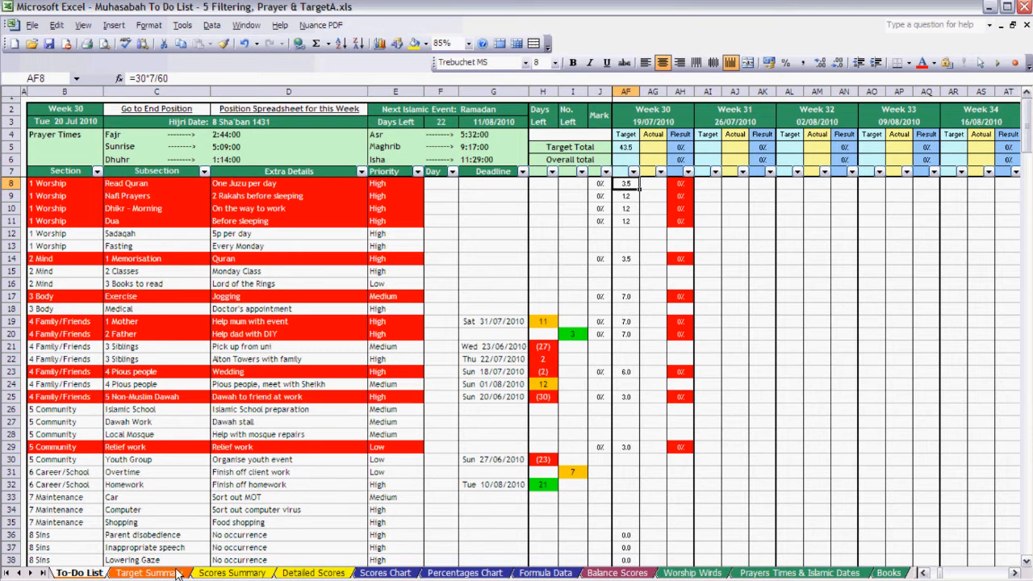
Step: Refresh the pivot table data on the Target Summary sheet
click(145, 572)
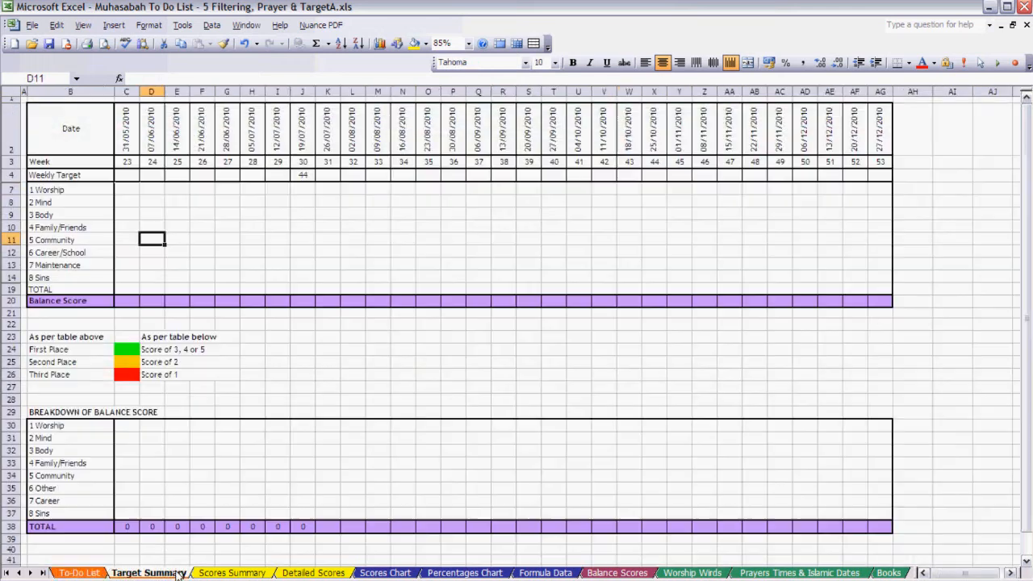
right_click(156, 216)
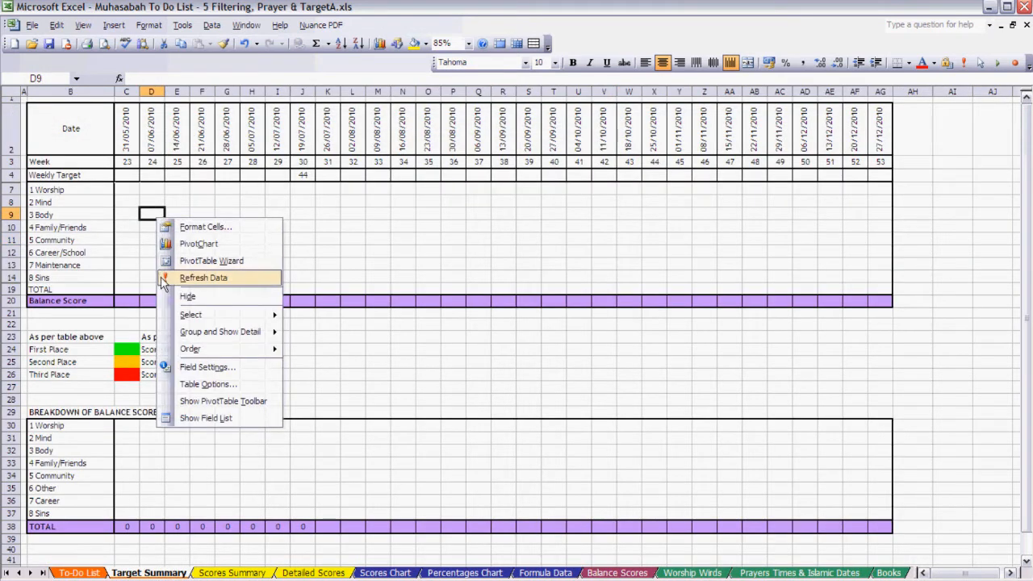
click(162, 279)
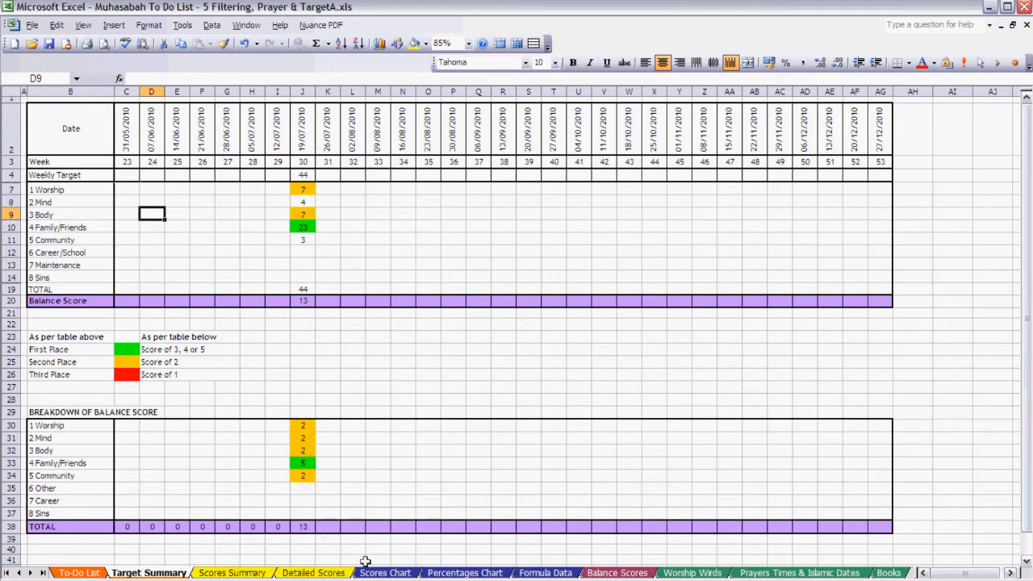
Step: Check the point thresholds on the Balance Scores sheet and return to the Target Summary sheet
click(634, 573)
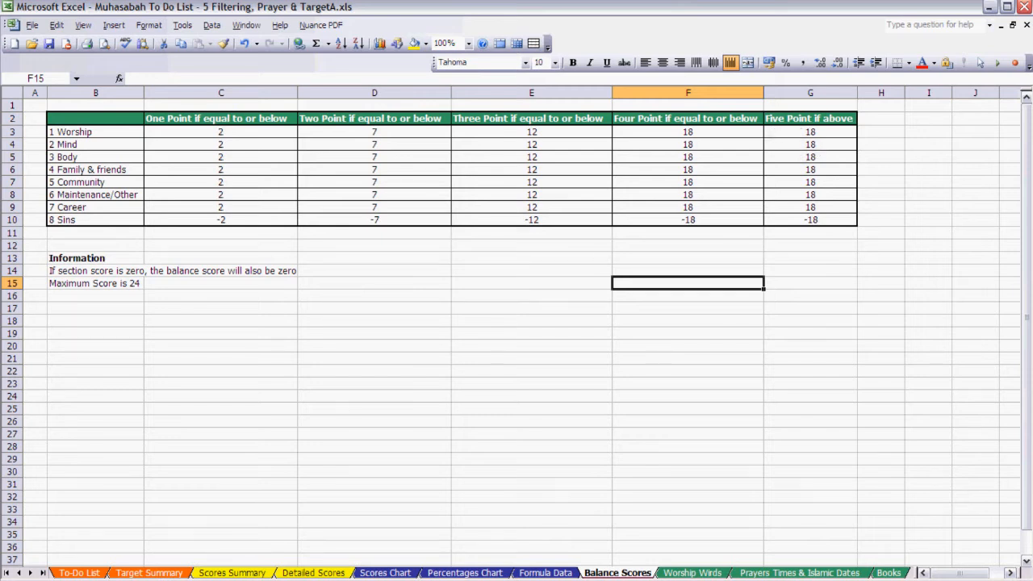
click(150, 572)
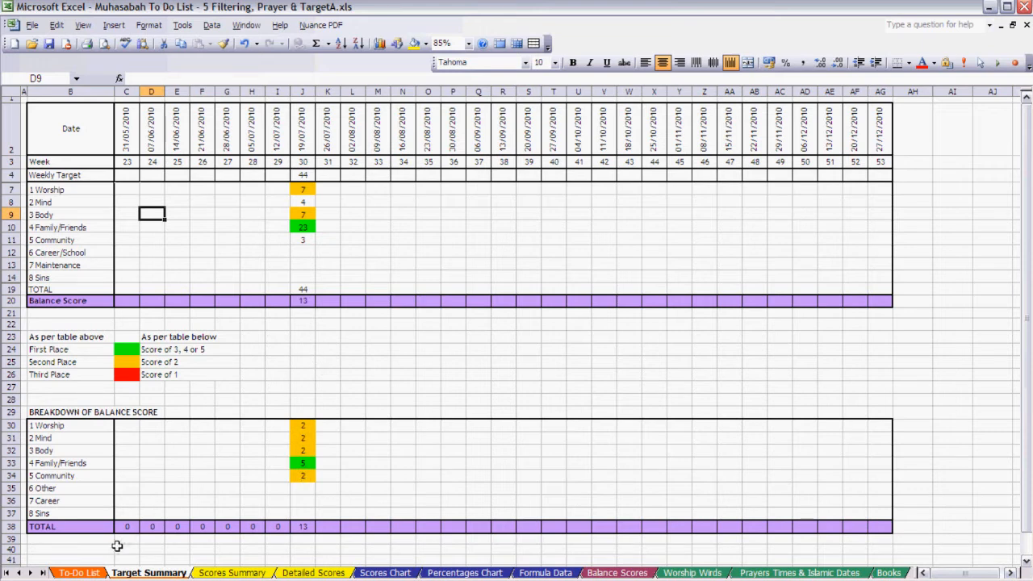
Step: On the To-Do List sheet, copy the Islamic School preparation row (row 26) and insert the copy directly at that position
click(79, 572)
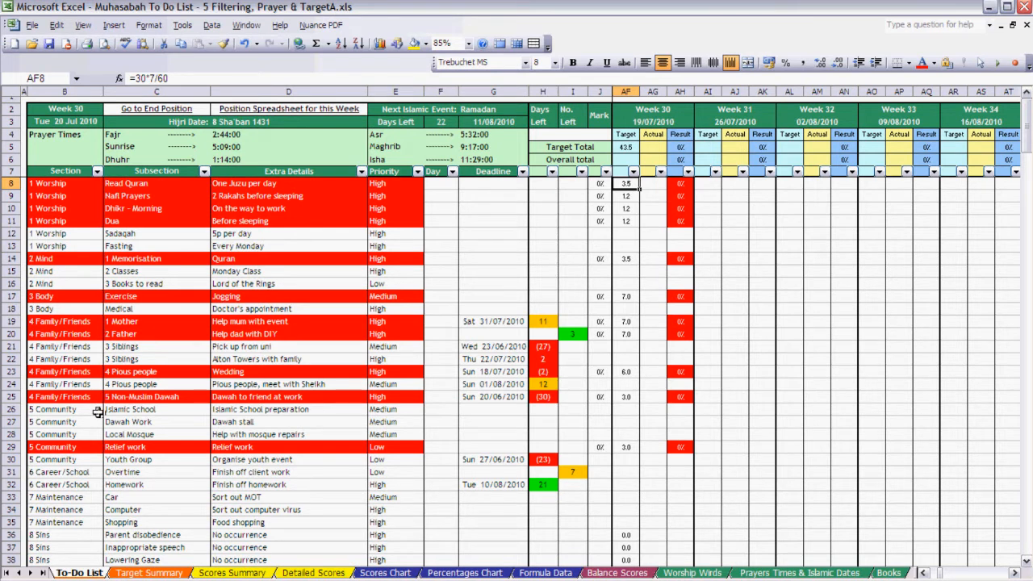
click(10, 410)
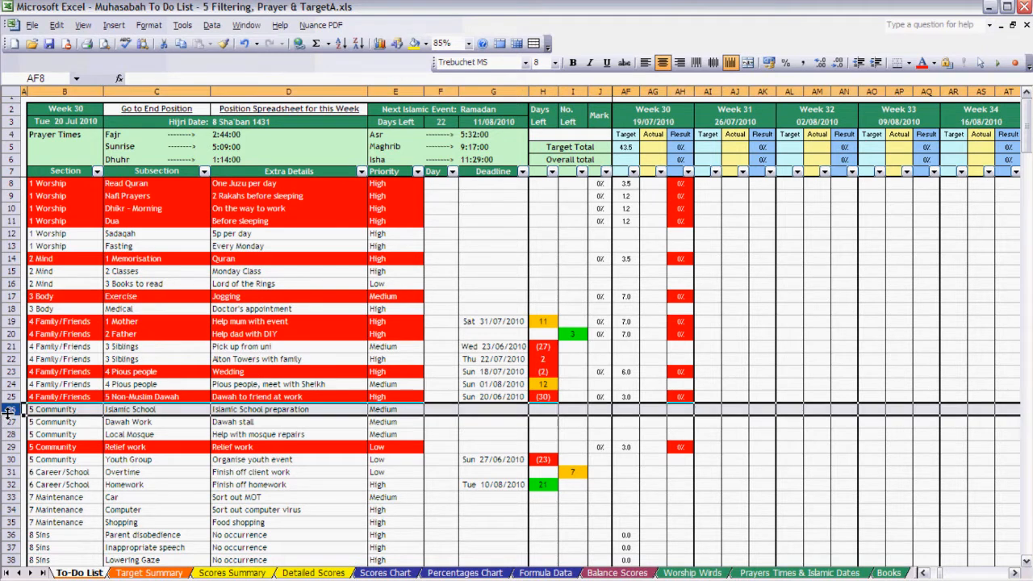
right_click(10, 412)
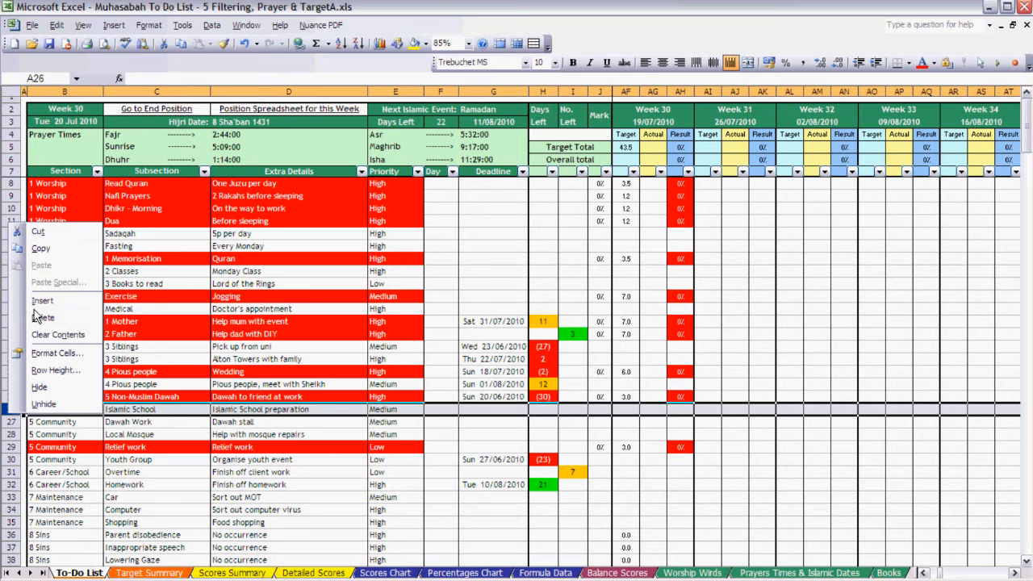
click(41, 249)
right_click(14, 218)
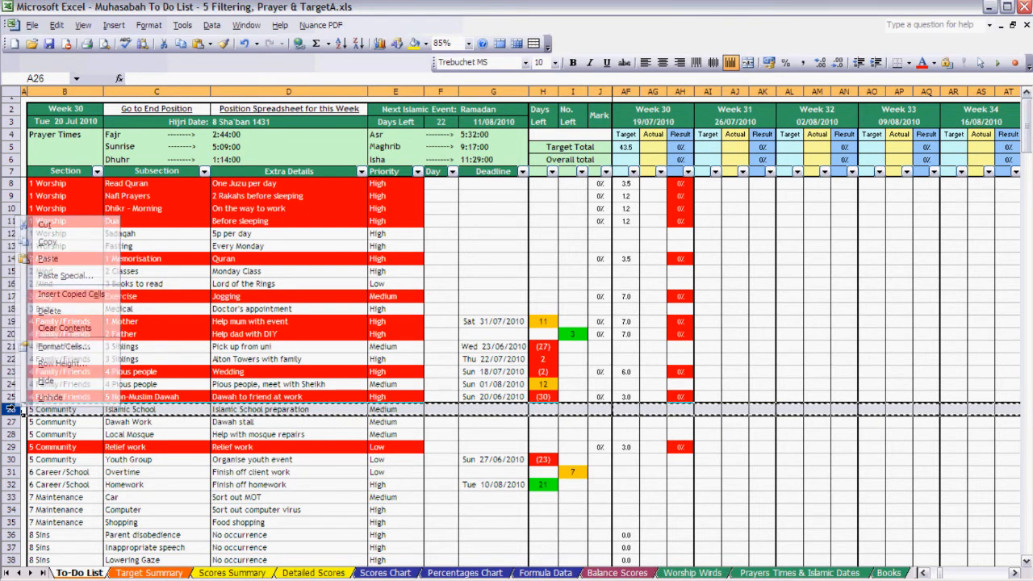
click(44, 299)
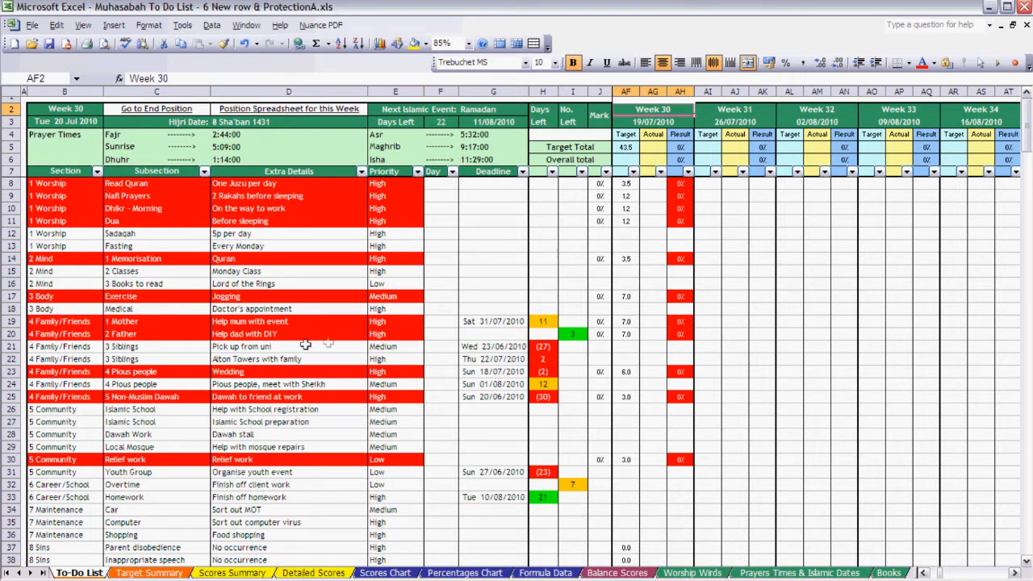
Step: Protect the To-Do List sheet and try to edit the Days Left formula in cell H22
click(947, 65)
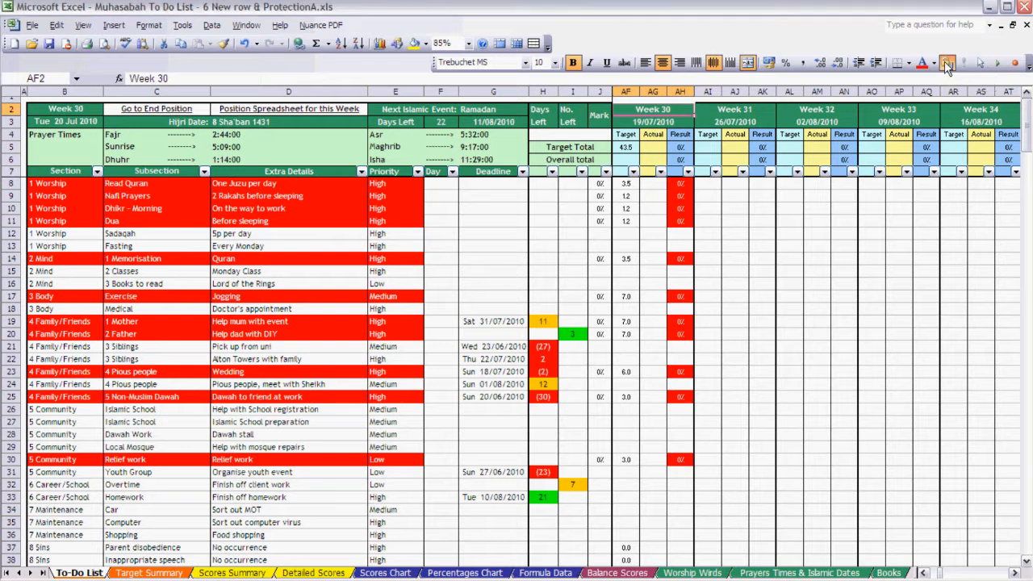
click(278, 447)
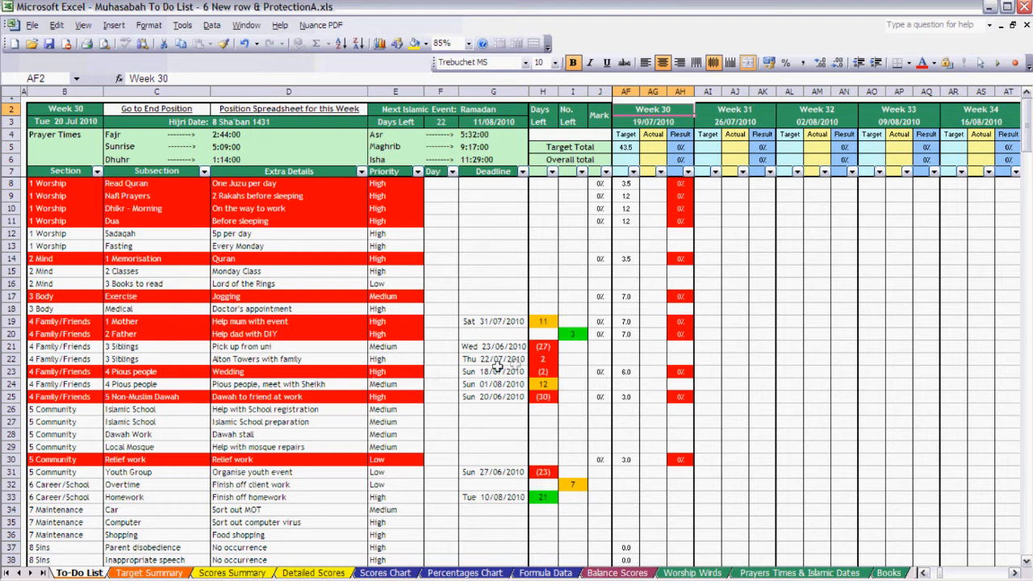
click(543, 355)
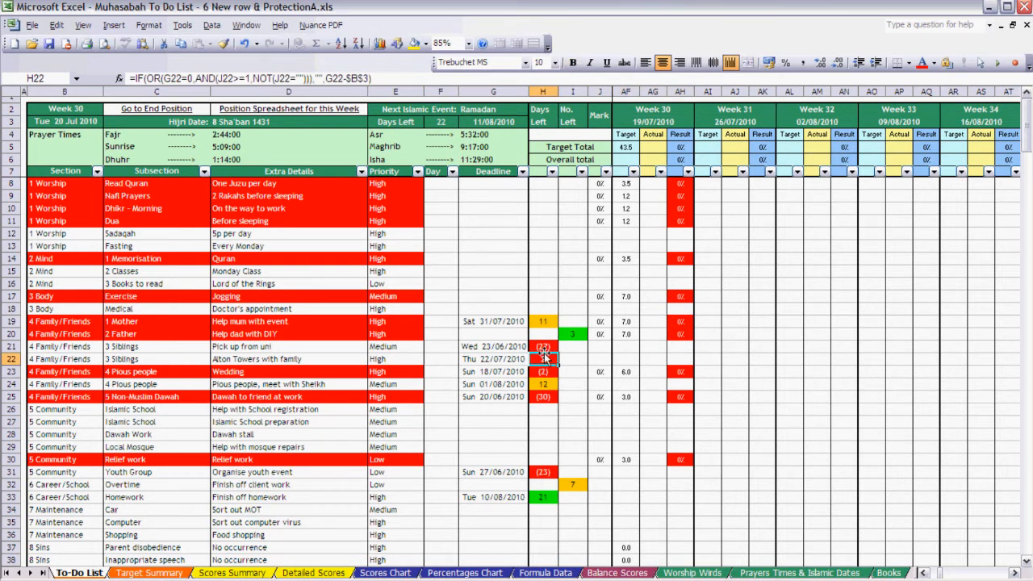
double_click(544, 353)
key(Return)
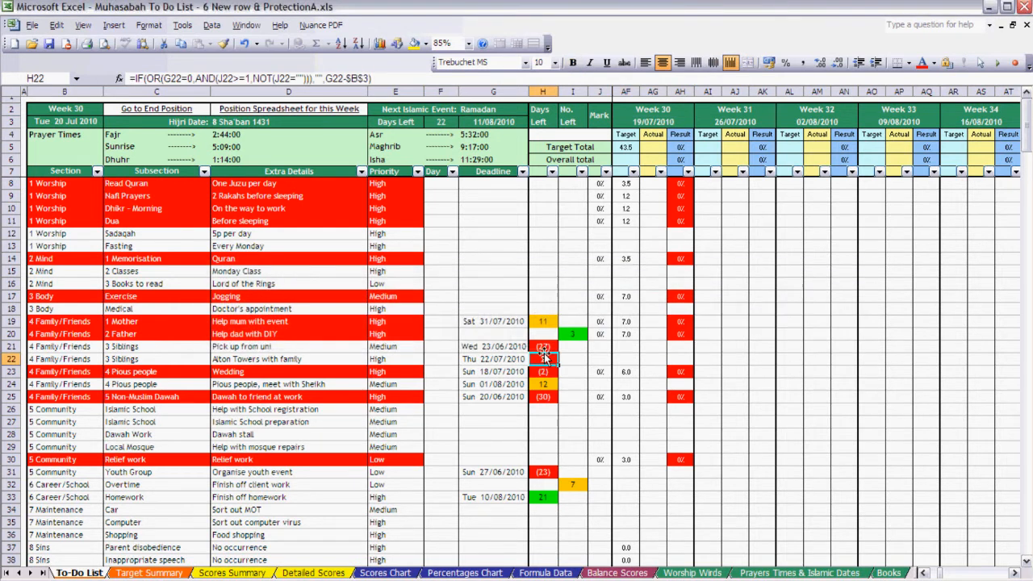
right_click(12, 386)
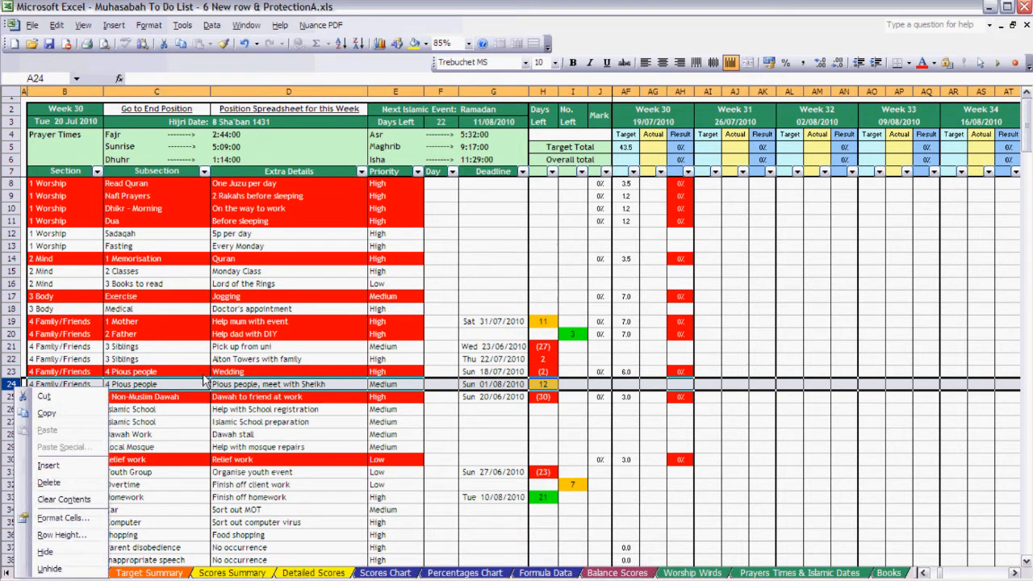
click(217, 346)
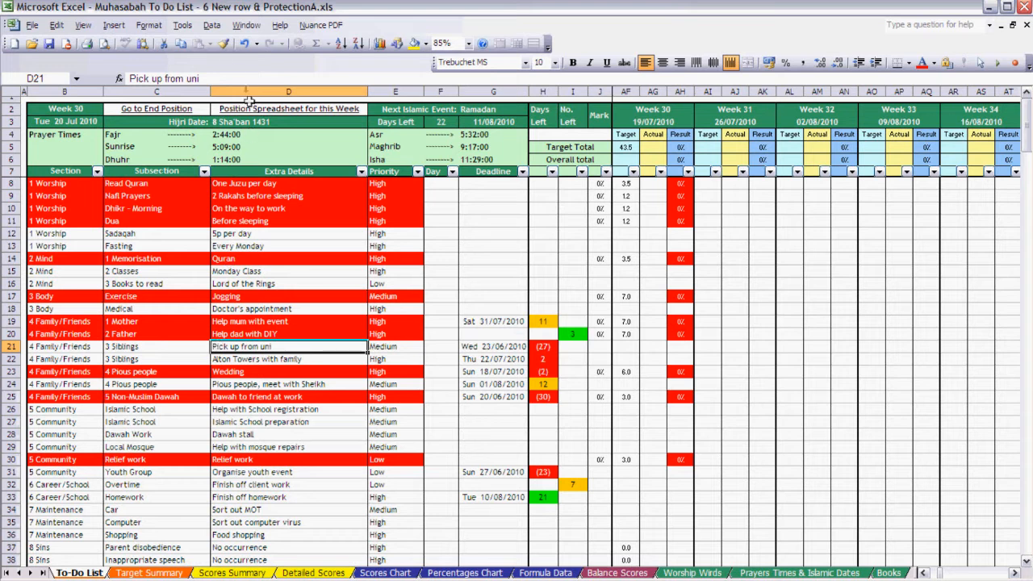
Step: Unprotect the To-Do List sheet
click(212, 25)
mouse_move(184, 27)
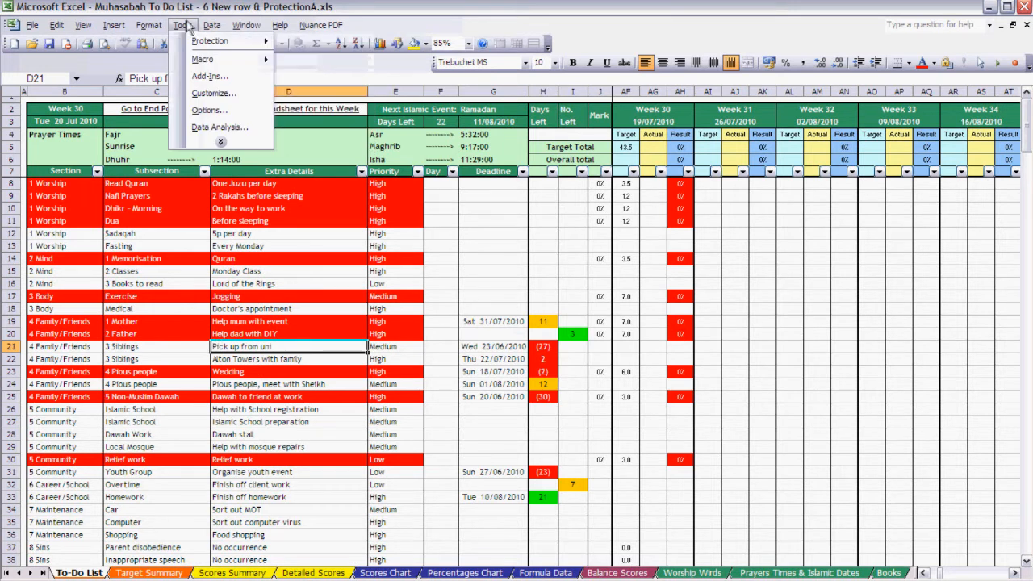
mouse_move(236, 41)
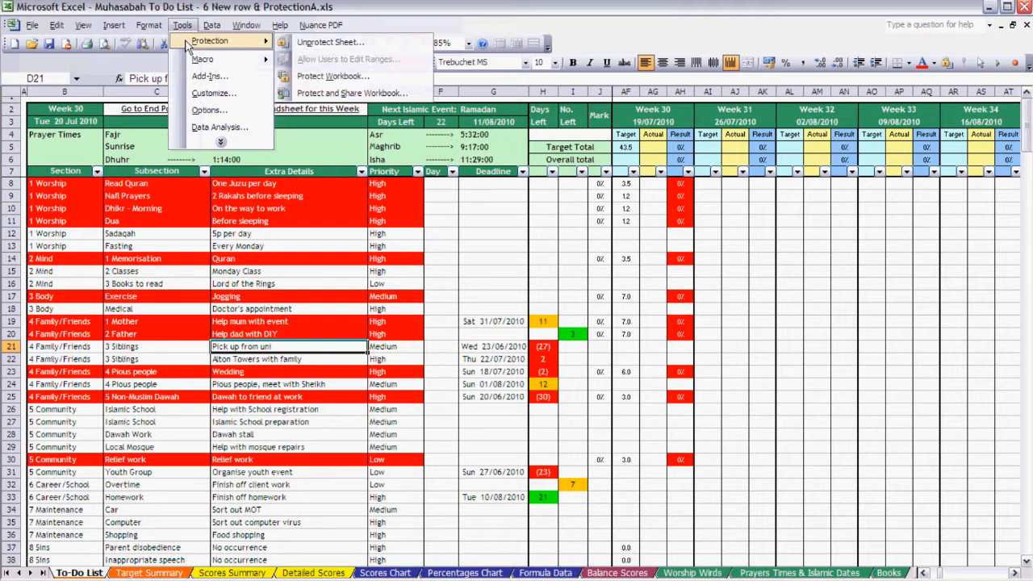
click(293, 43)
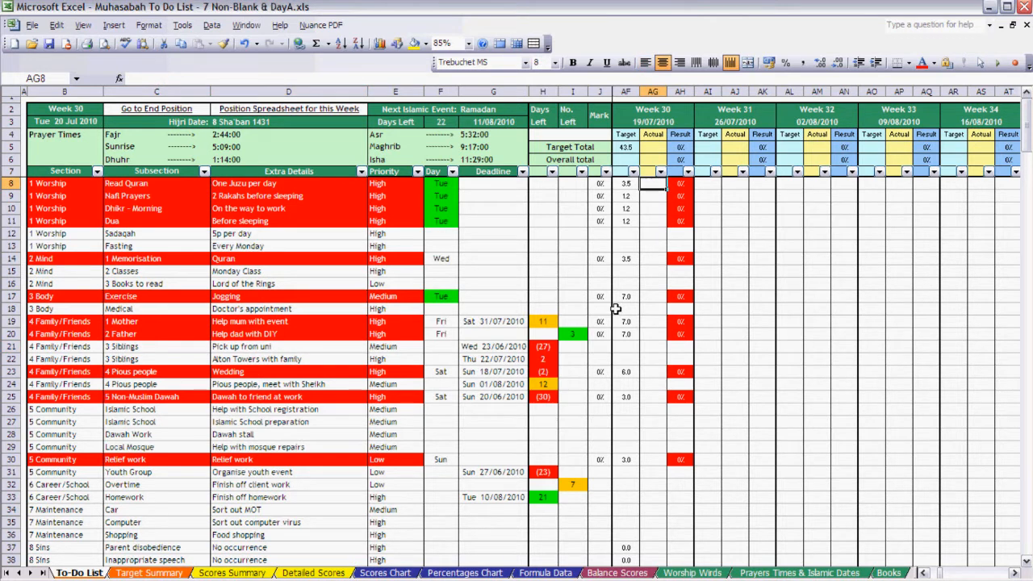
Step: Enter Week 30 Actual values of 1 for the Nafl Prayers task and 2 for the Dhikr - Morning task
key(Down)
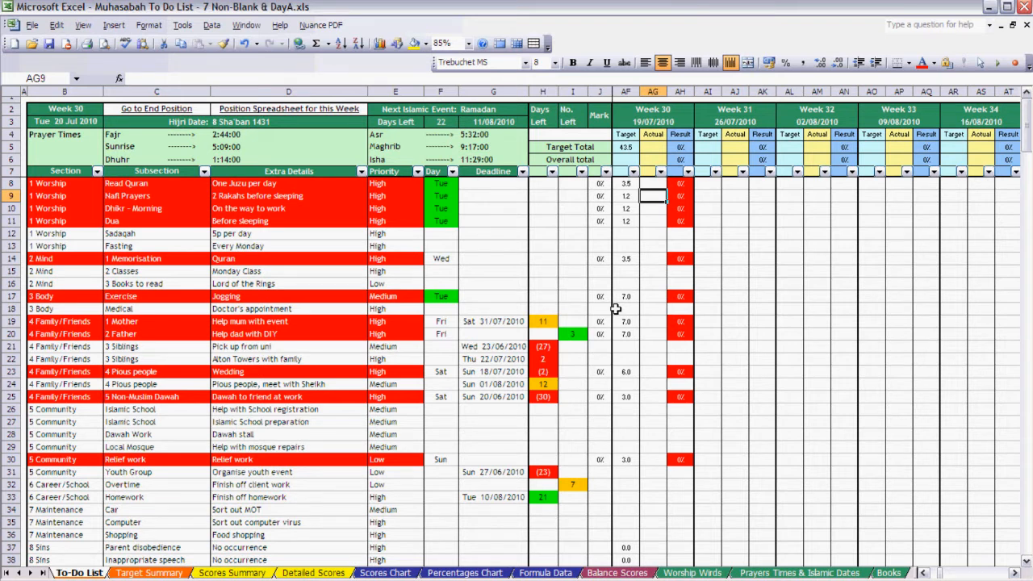
text(1)
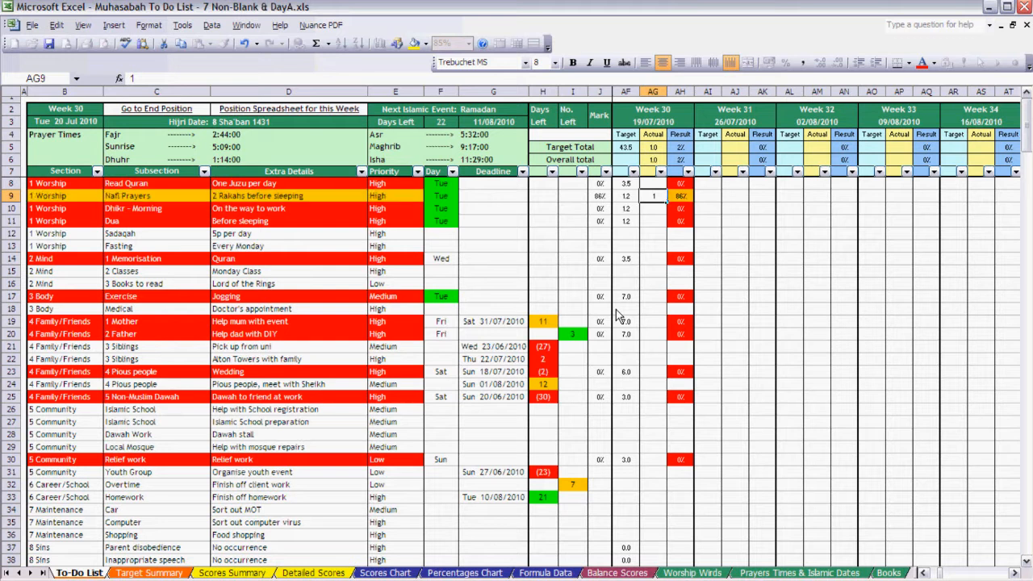
key(Return)
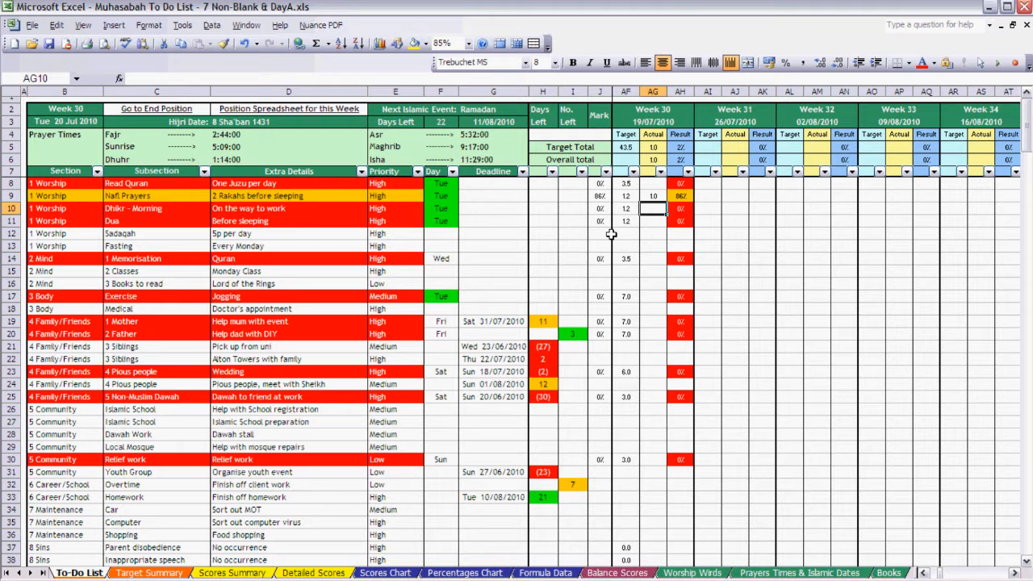
text(2)
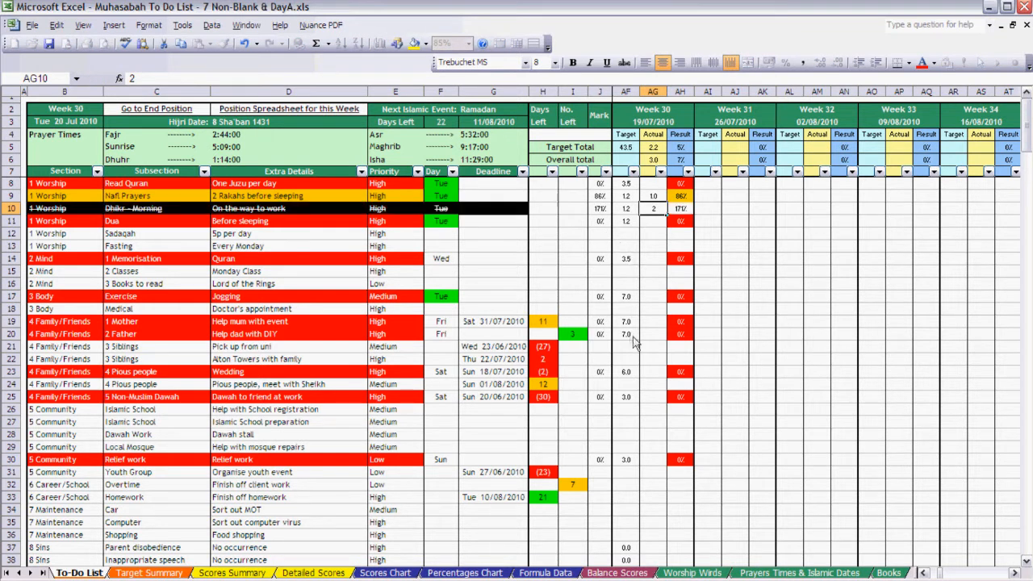
Step: Enter 7 as the Week 30 Actual for the Wedding task and overwrite the Relief work mark in J30 with 100%
click(650, 373)
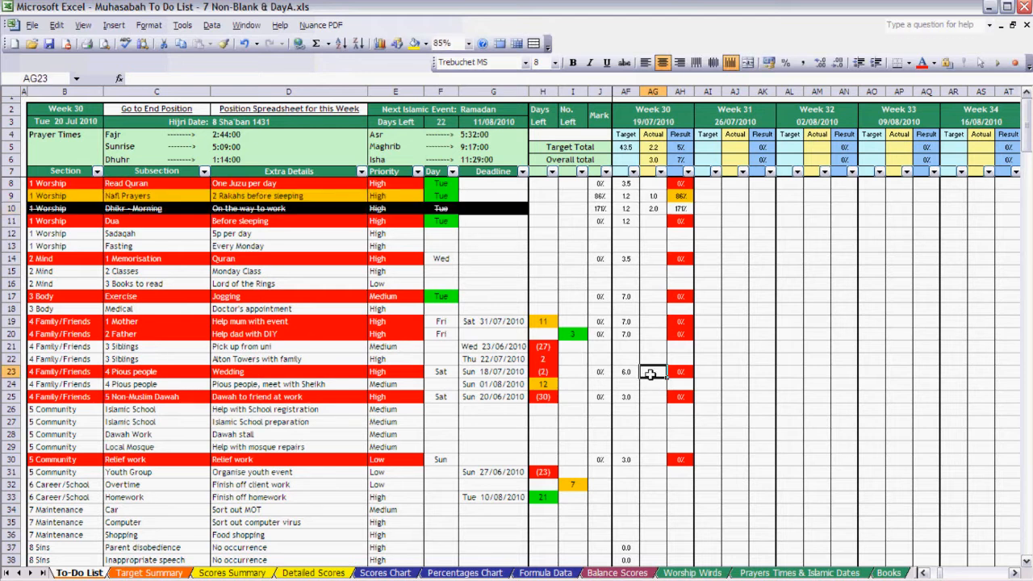
text(7)
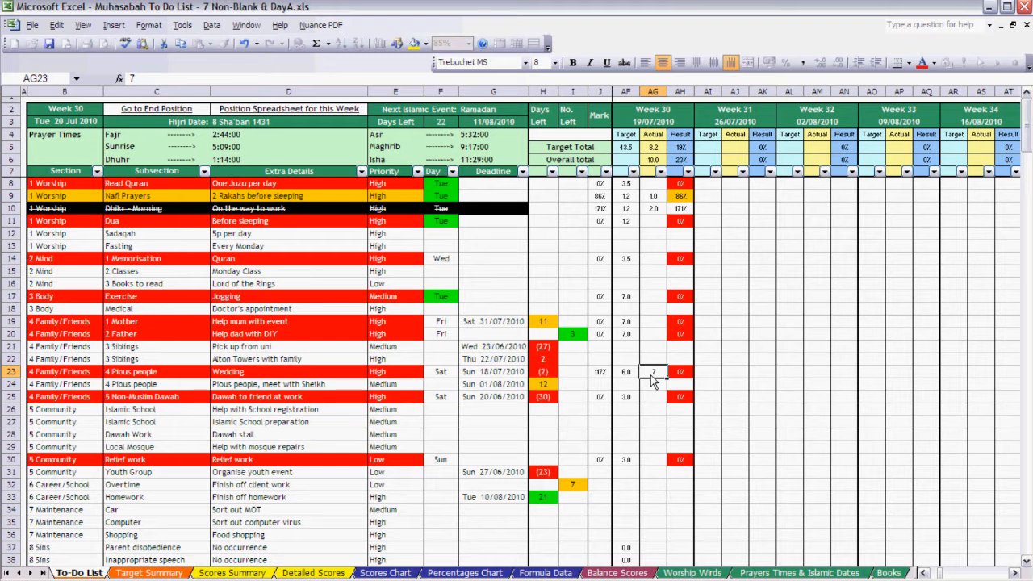
key(Return)
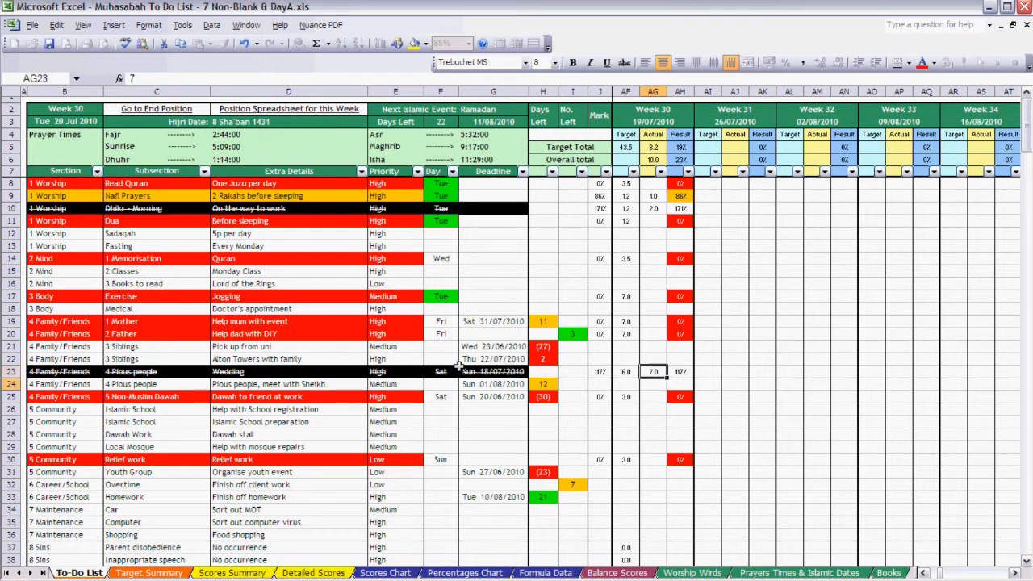
key(Return)
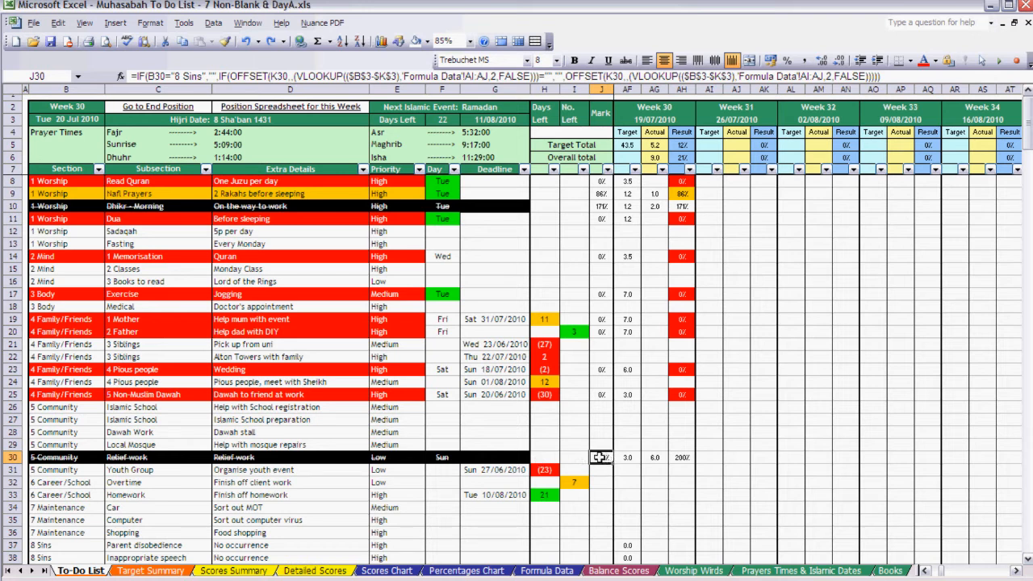
text(100)
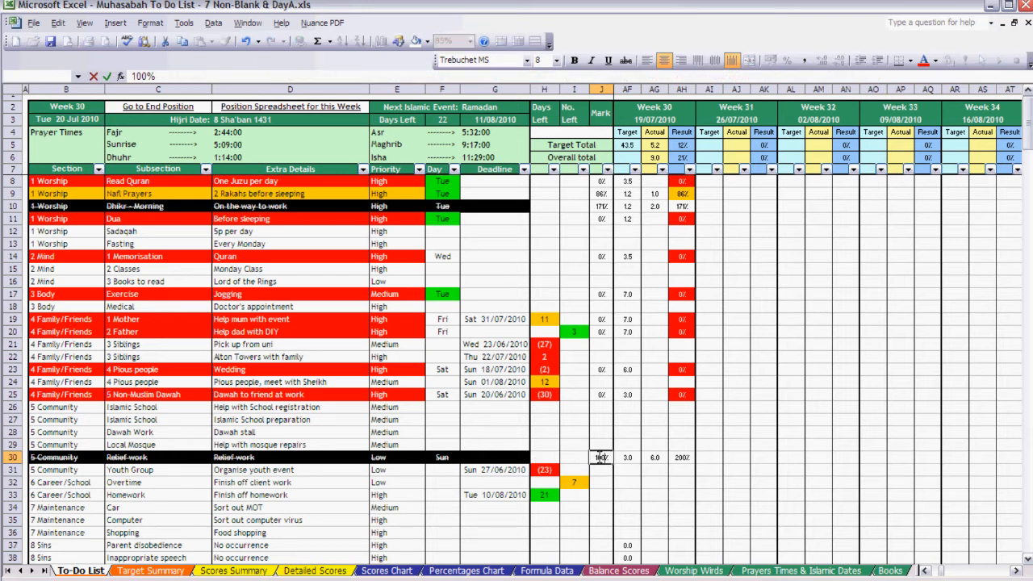
key(Return)
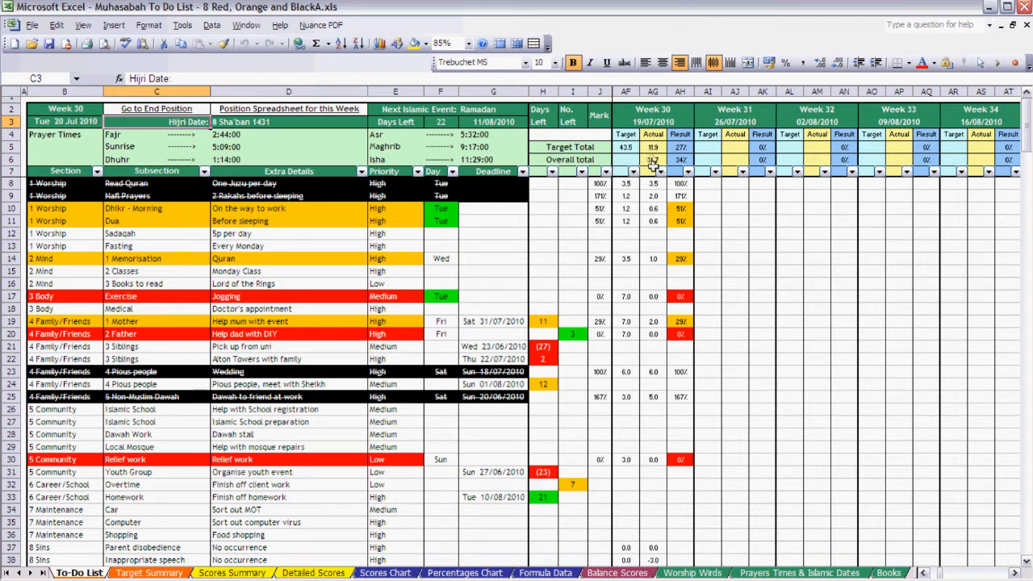
Step: Review the Week 30 Actual values from AG8 to AG40, then the Nafl Prayers entry in AG9
drag(652, 183, 654, 539)
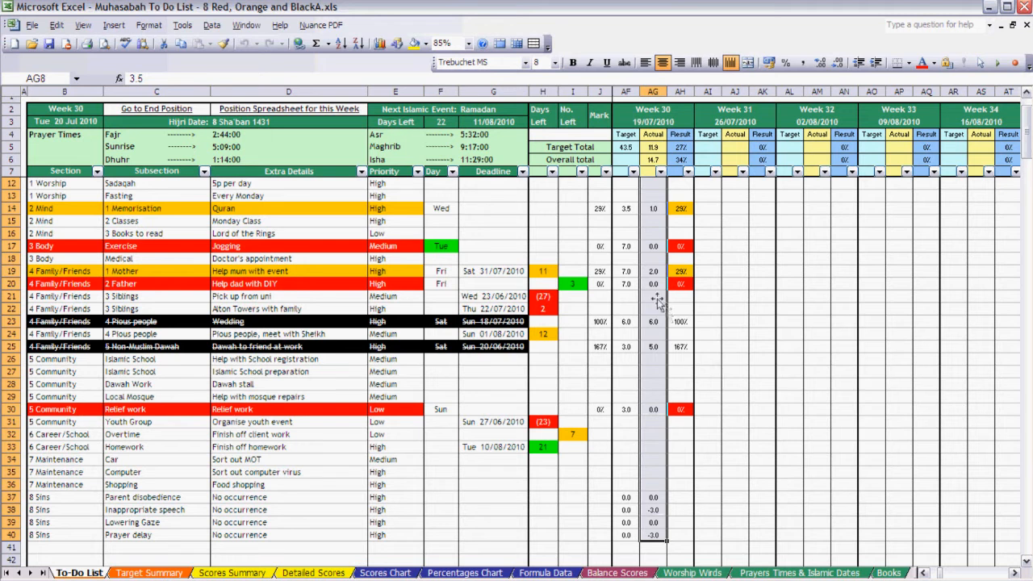
scroll(657, 297, up, 2)
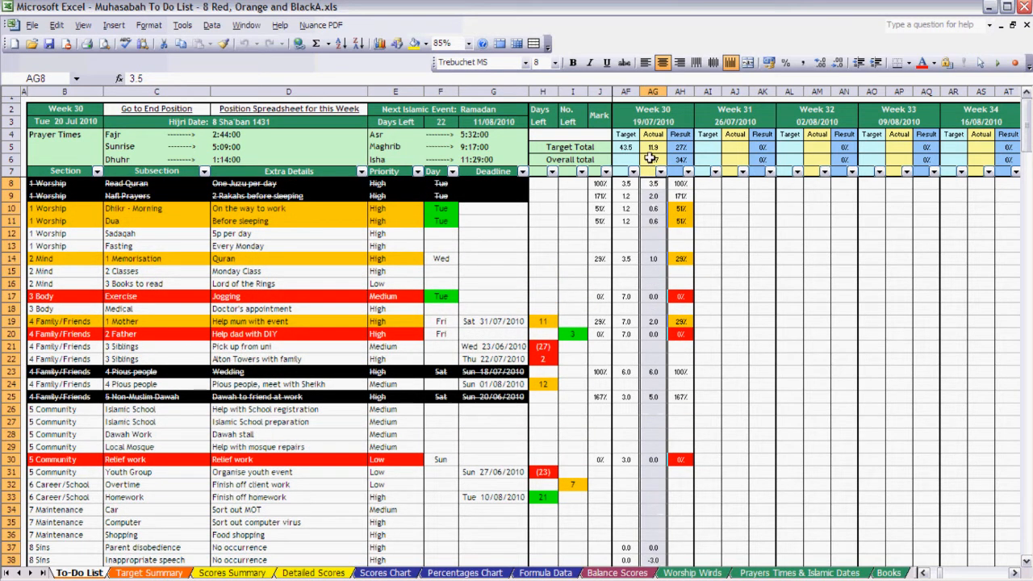
click(649, 196)
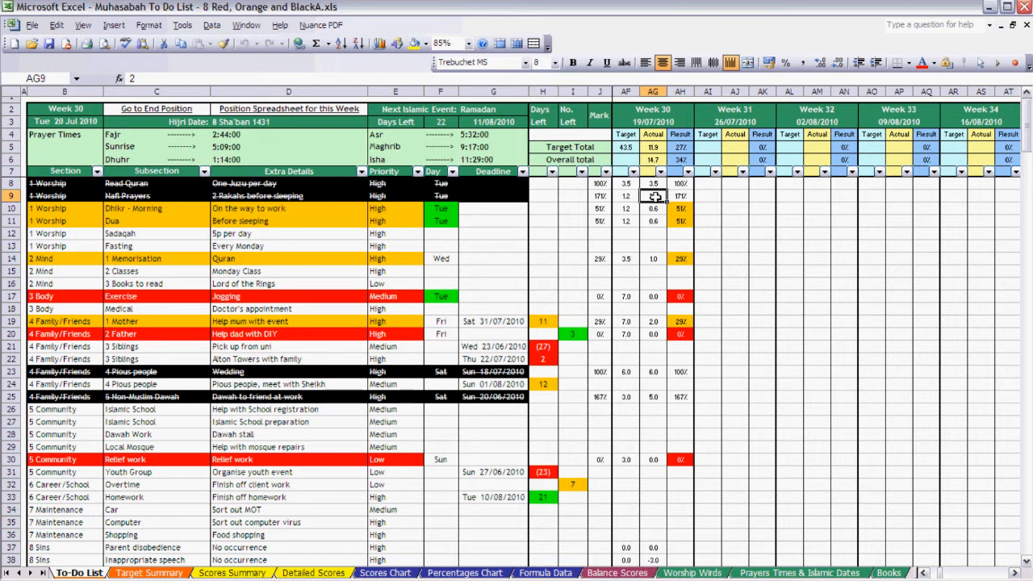
Step: Enter 3 as the Week 30 Actual for the Fasting task in cell AG13
click(653, 246)
text(3)
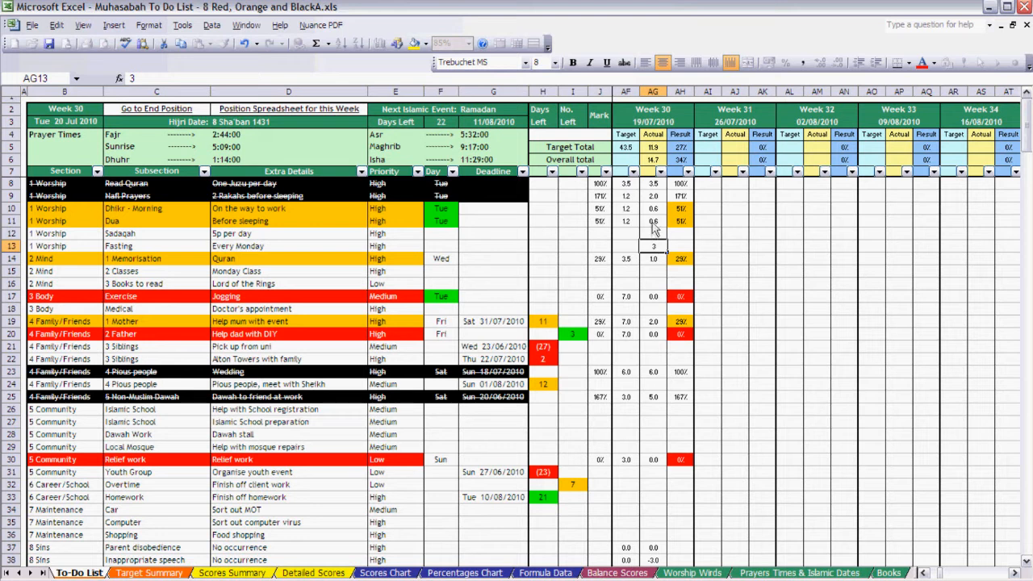
key(Return)
key(Return)
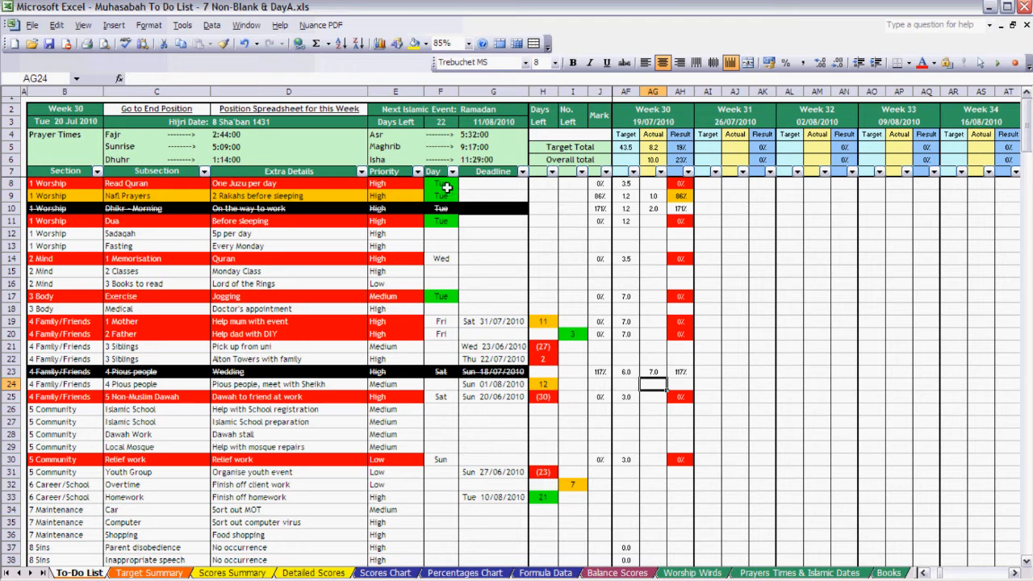
Step: Check the Day formula for Read Quran in F8 and filter the Week 30 Target column to non-blank entries
click(446, 187)
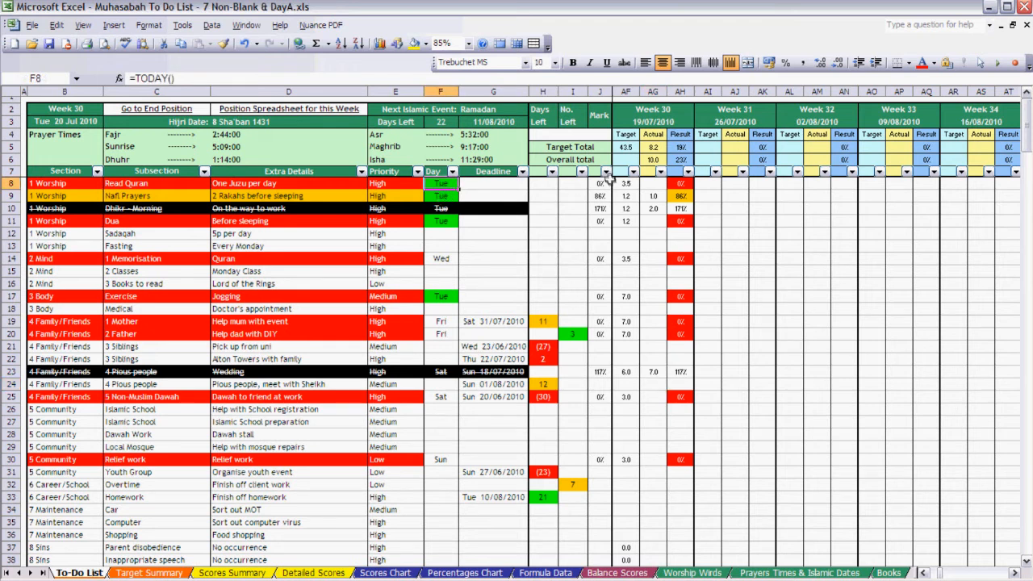
click(633, 171)
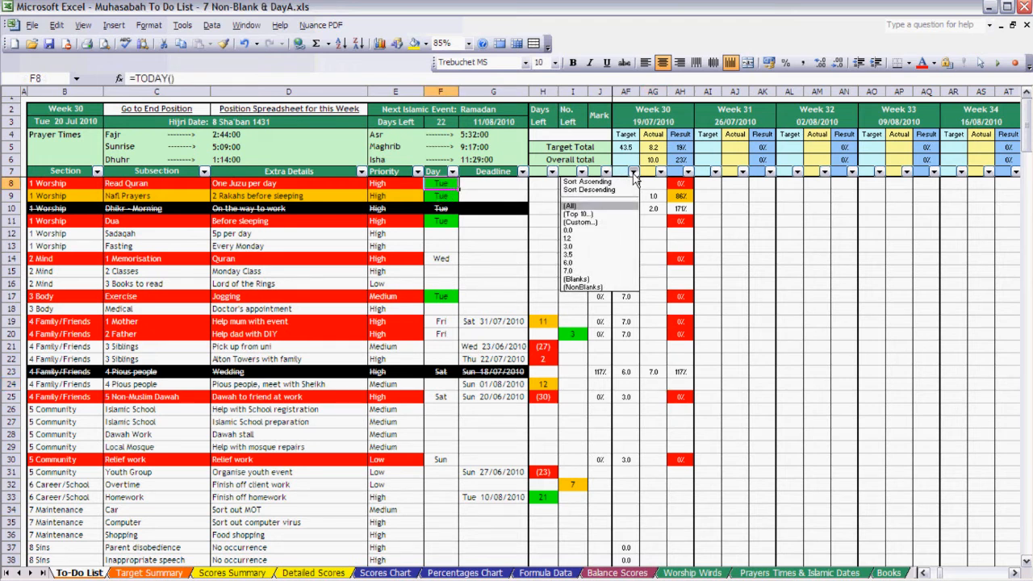
click(621, 288)
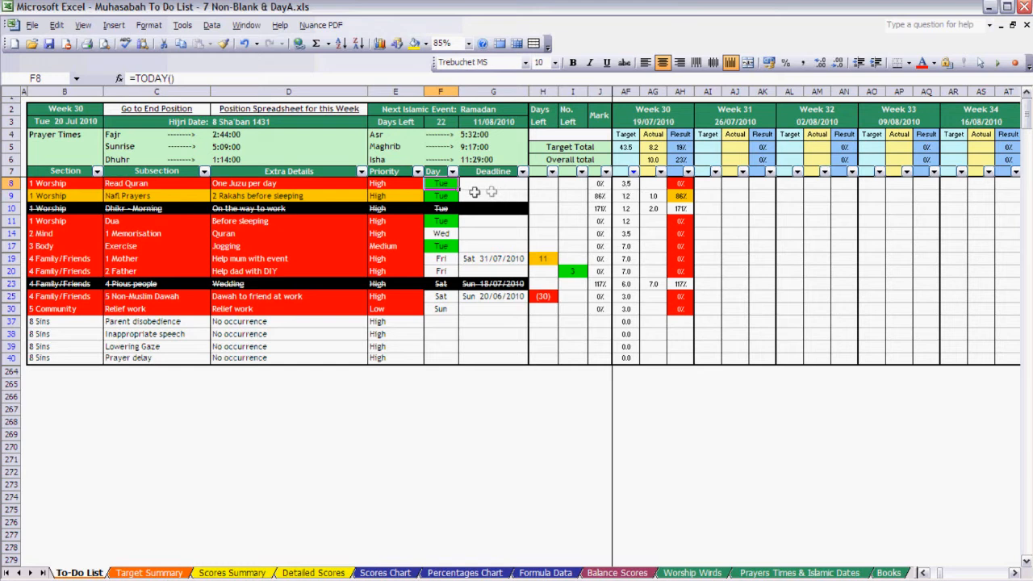
Step: Examine the contents of the Day cells from Nafl Prayers (F9) down to Memorisation (F14)
click(440, 196)
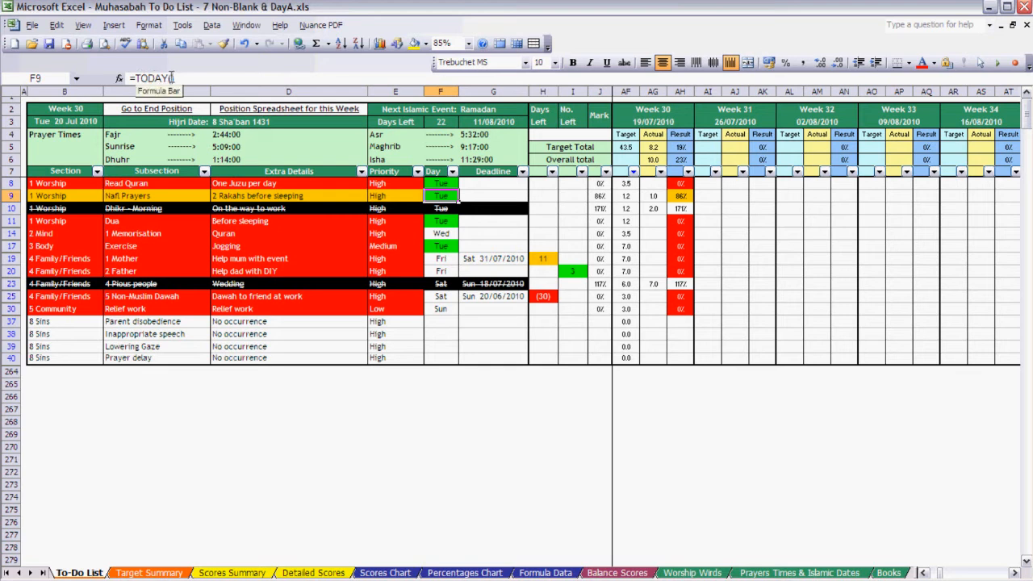
key(Down)
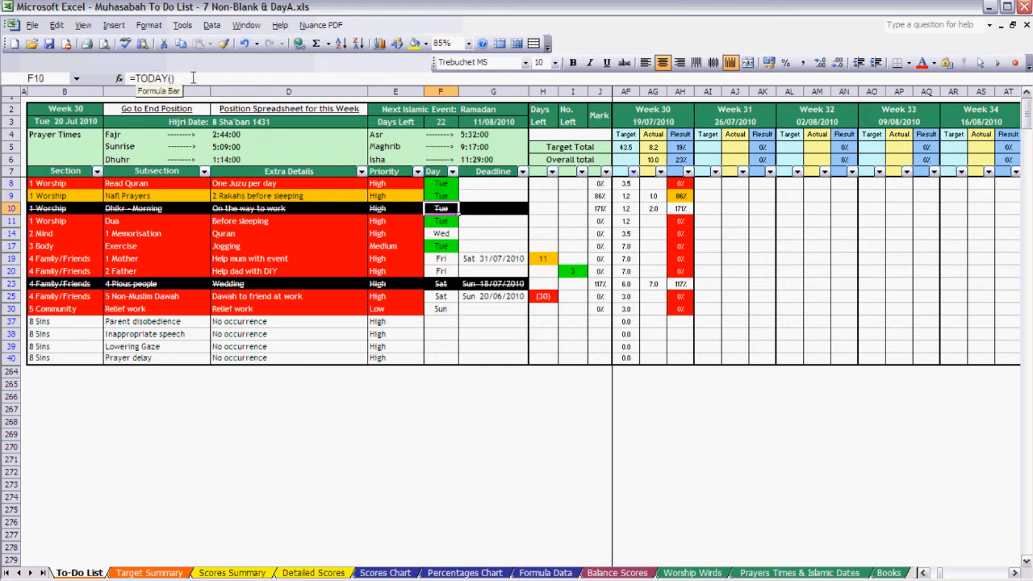
key(Down)
key(Down)
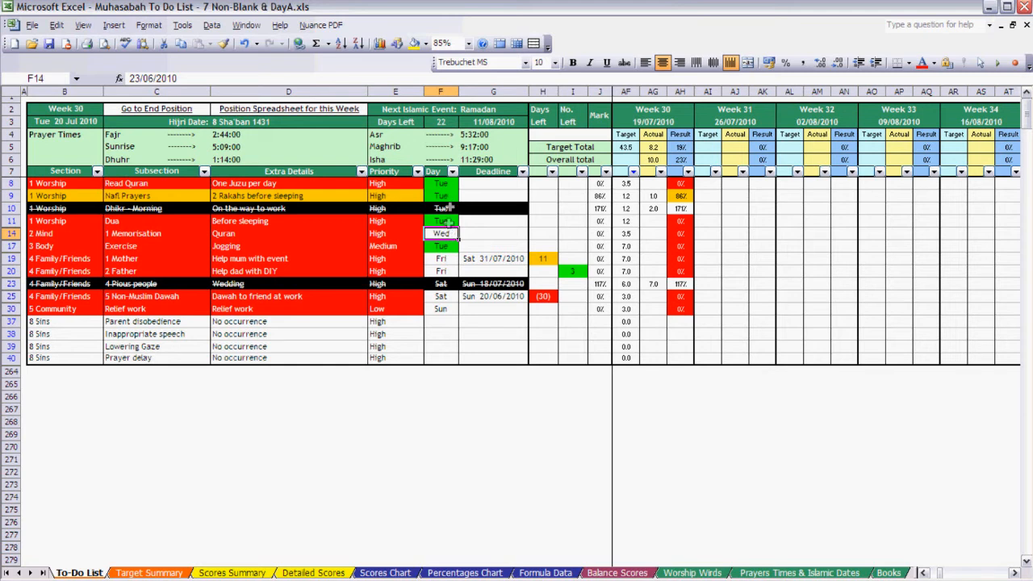
Step: Filter the Day column of the to-do list to show only the Tue tasks
click(452, 172)
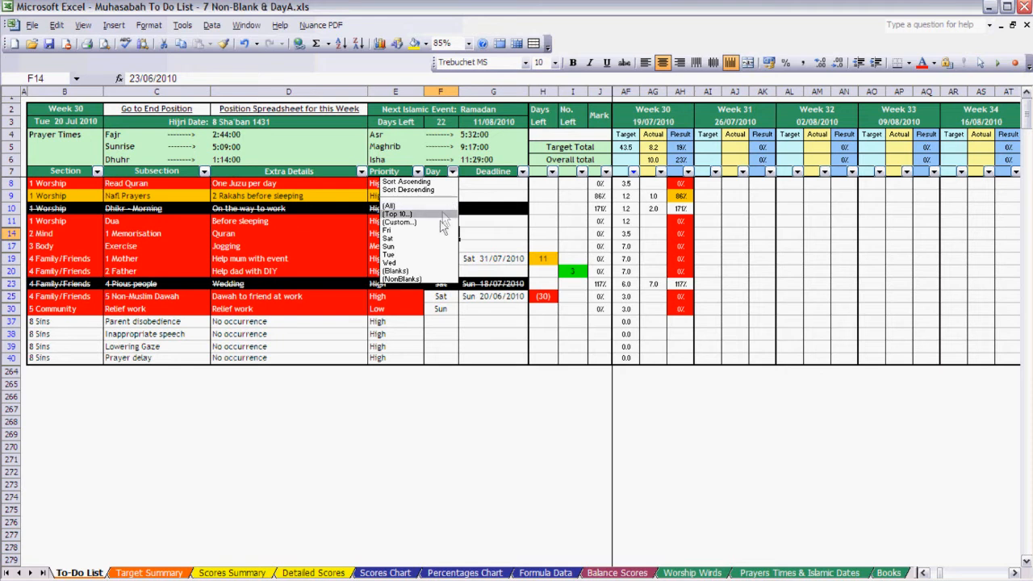
click(434, 255)
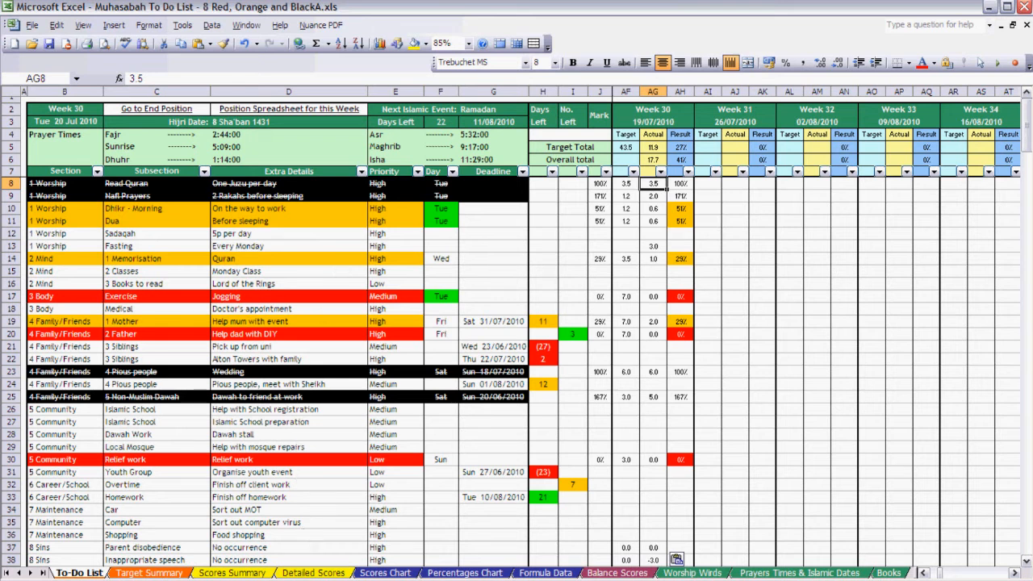
Step: Refresh the pivot table data on the Scores Summary sheet from the Week 30 column
click(253, 573)
click(303, 238)
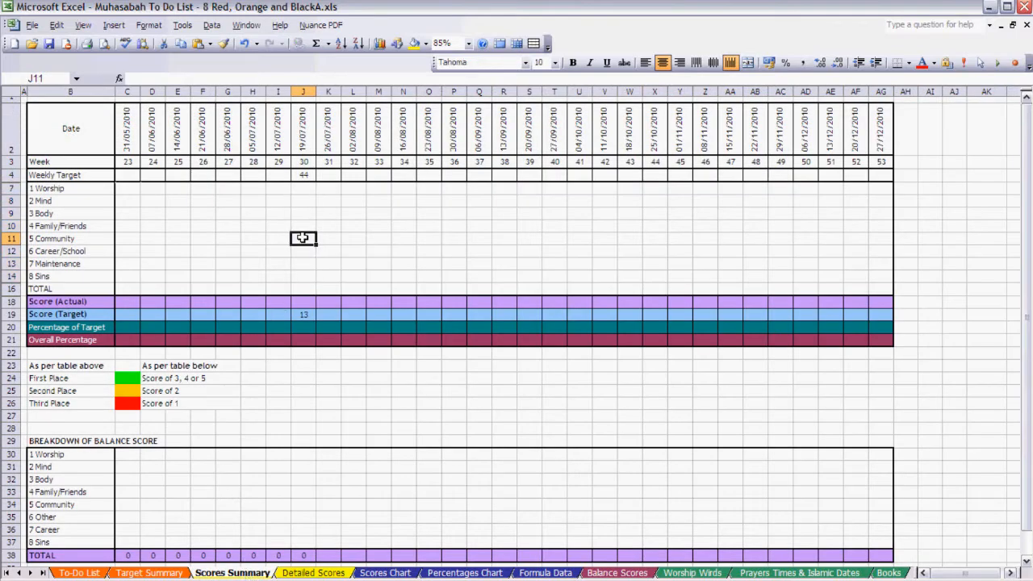
right_click(303, 238)
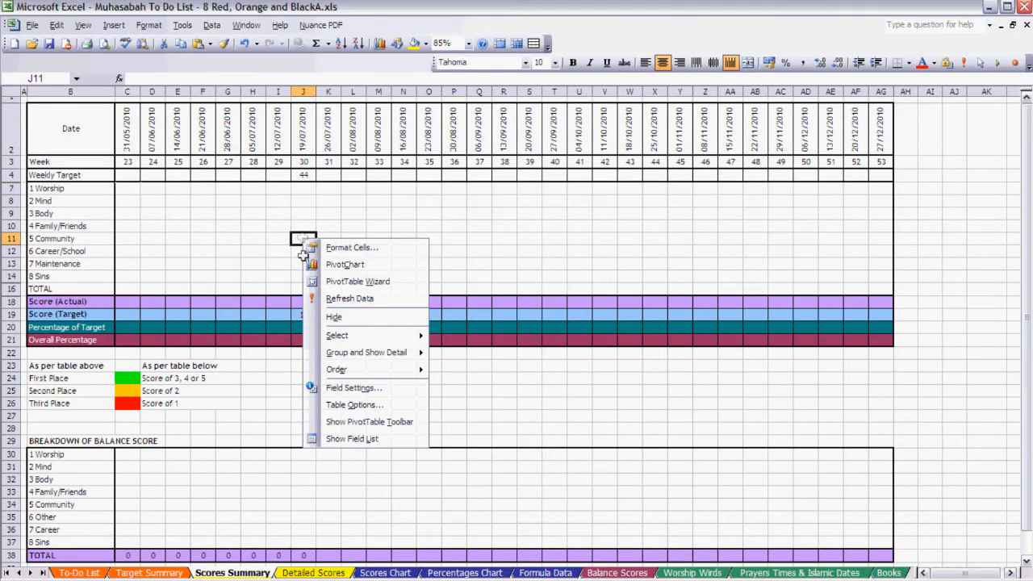
click(319, 297)
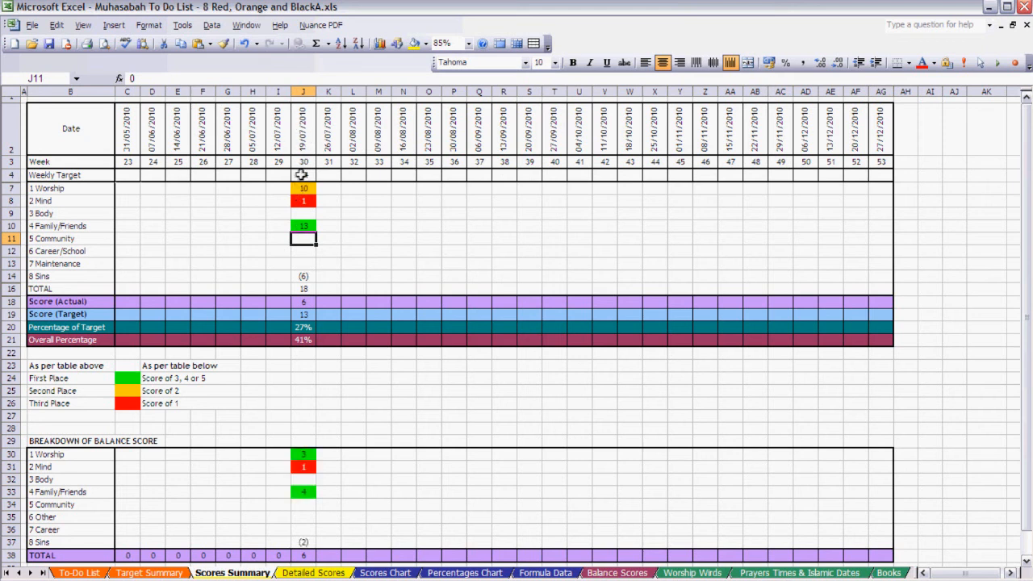
Step: Review the Week 30 section scores, the TOTAL, the Score (Actual) formula and the Worship entry in the balance score breakdown
drag(302, 188, 301, 275)
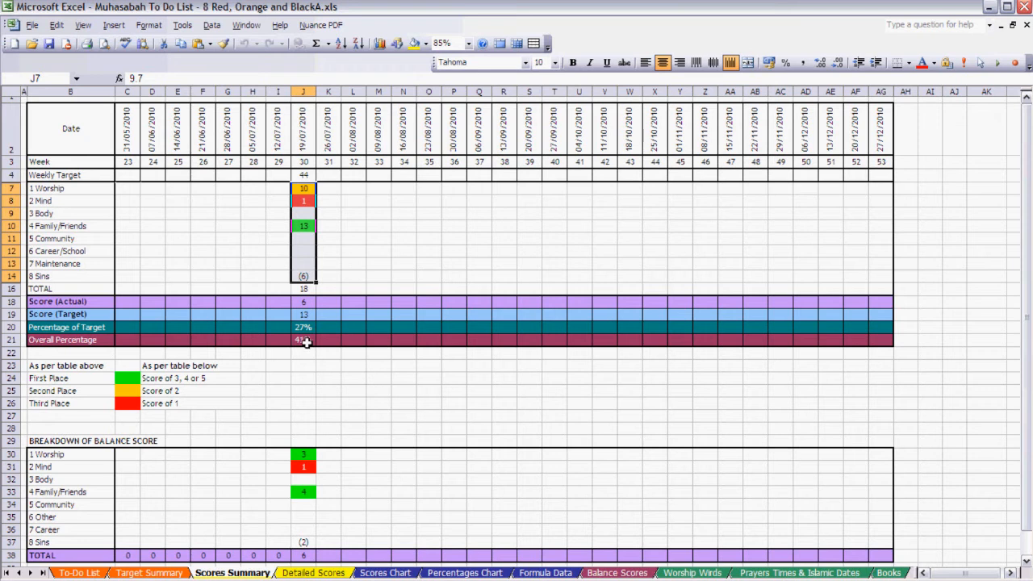
click(304, 290)
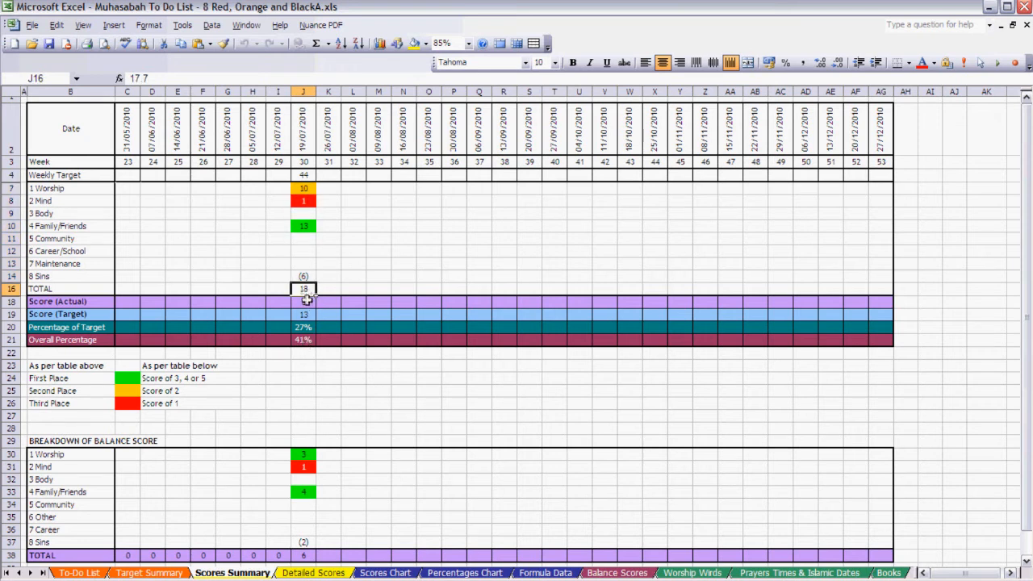
click(305, 302)
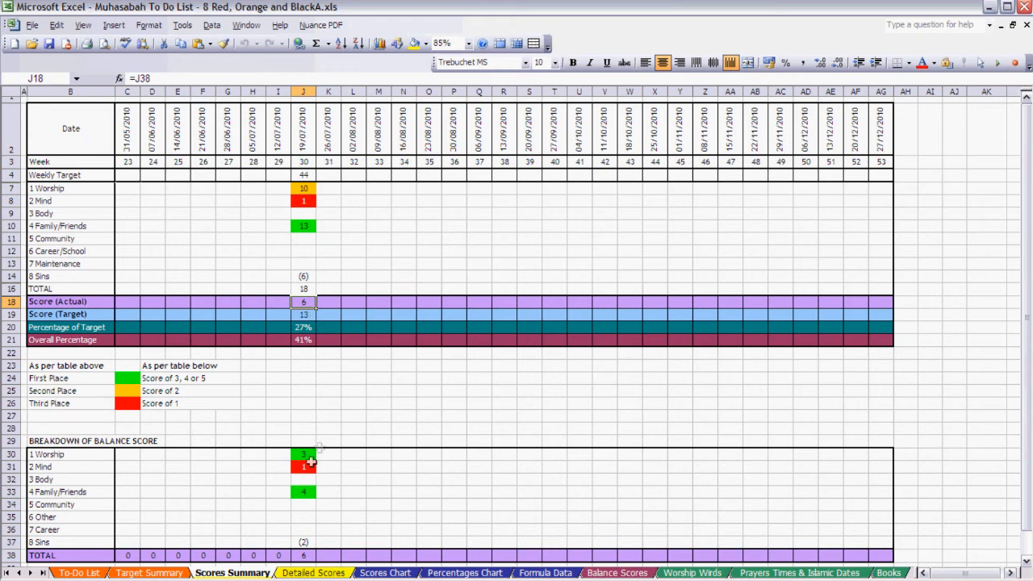
click(309, 458)
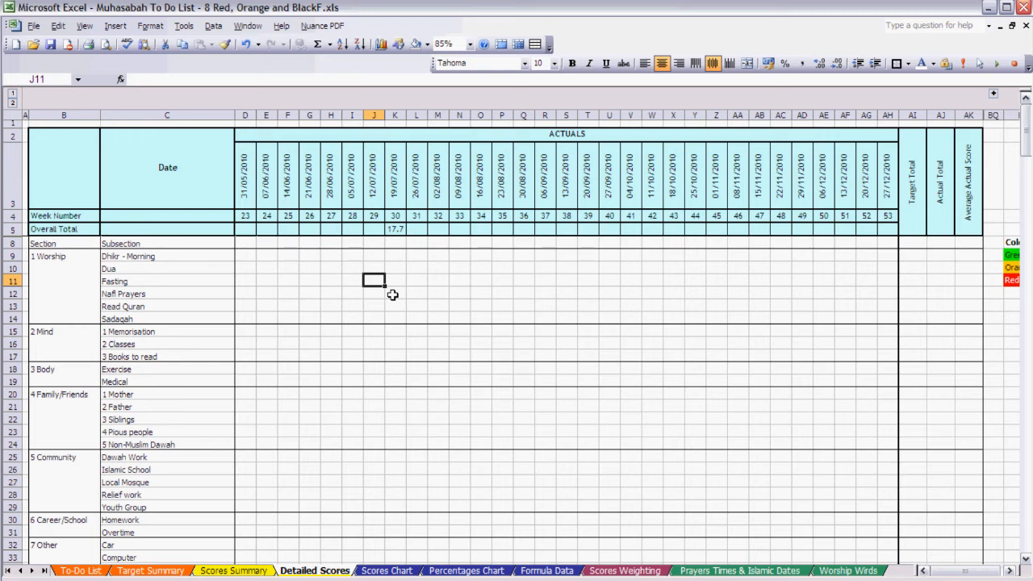
Step: Refresh the pivot table data on the Detailed Scores sheet from the Week 30 Nafl Prayers cell
right_click(392, 294)
click(412, 357)
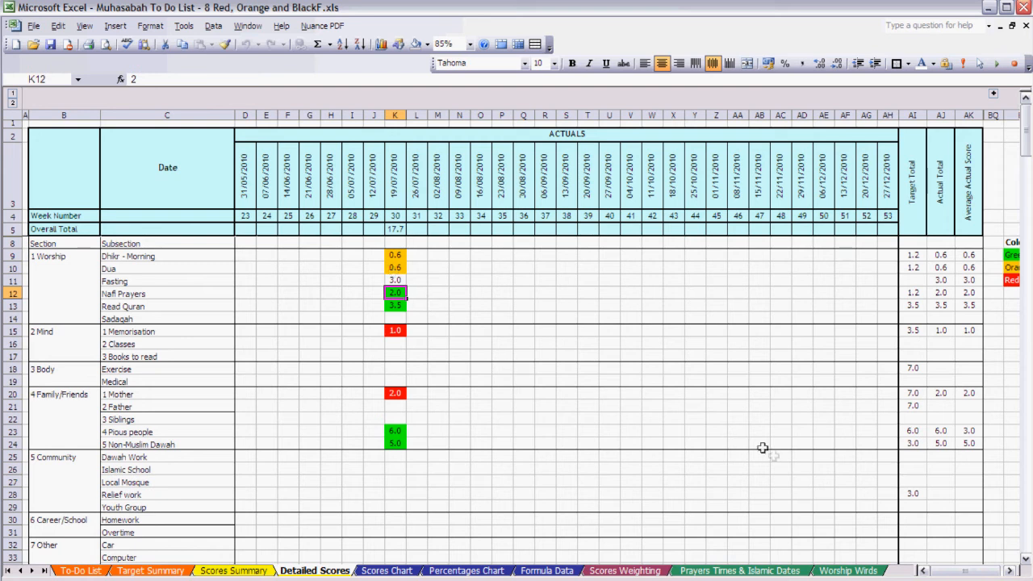
Step: Expand the grouped Targets columns on Detailed Scores and review the colour thresholds and the Week 30 Sins entries
drag(946, 575, 957, 575)
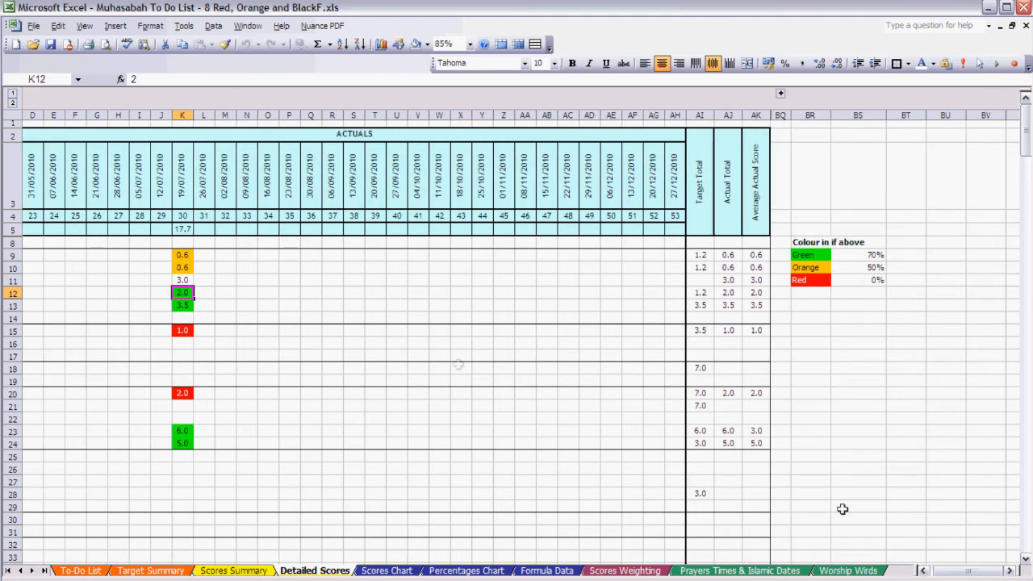
click(780, 95)
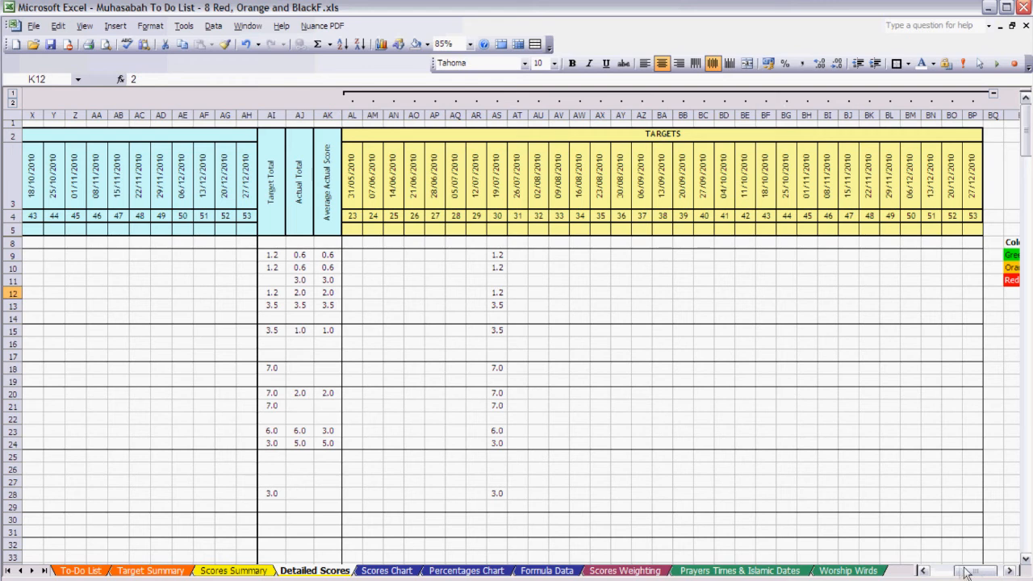
drag(977, 571, 984, 571)
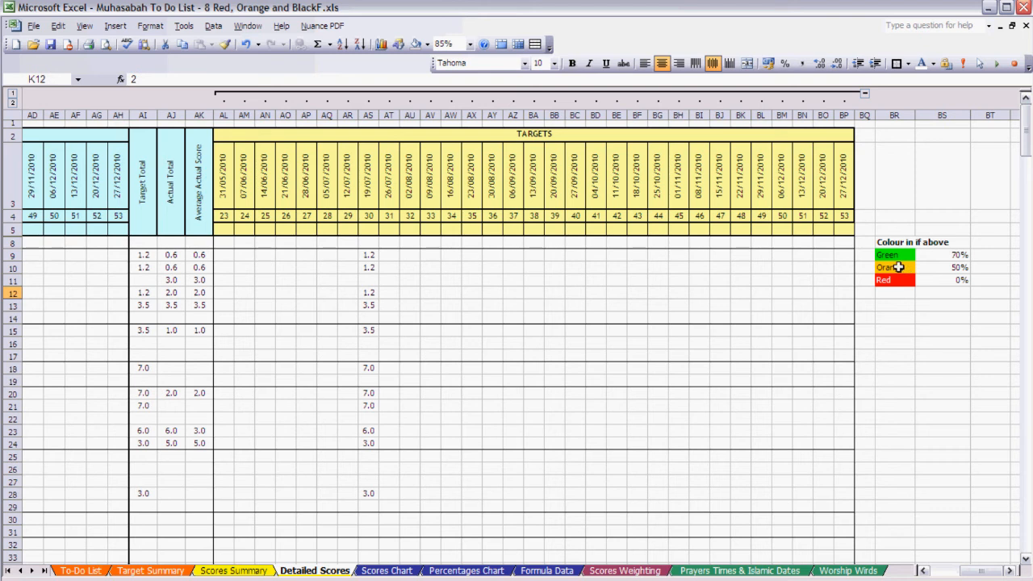
scroll(912, 428, down, 8)
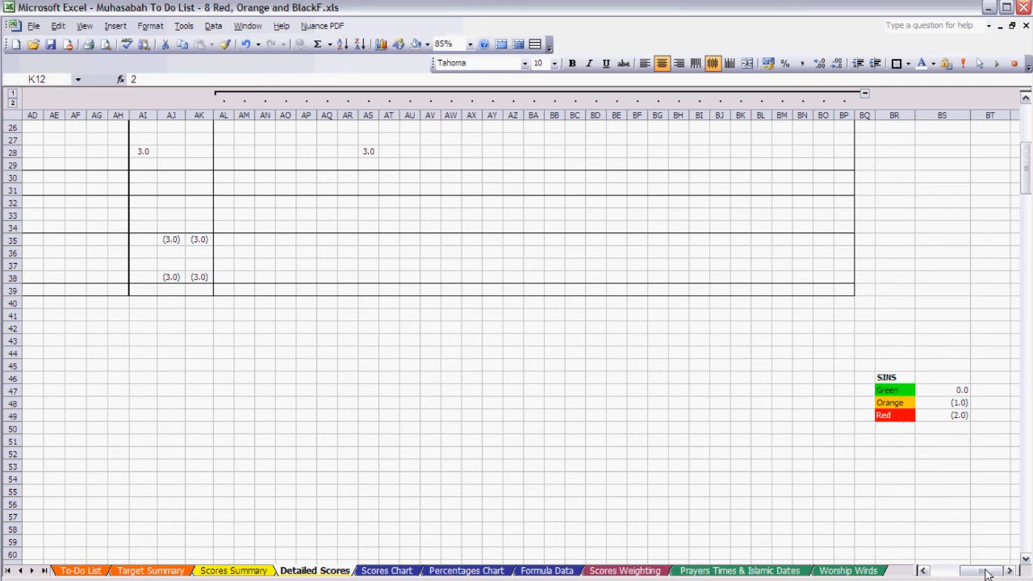
drag(980, 571, 952, 573)
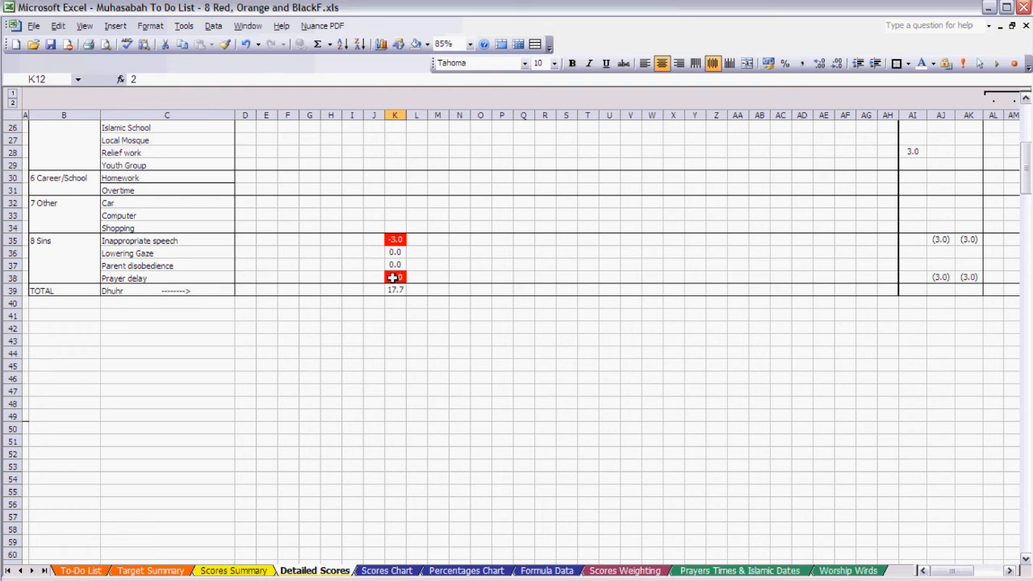
Step: Examine the Scores Chart, then the Week 30 Overall Percentage and Percentage of Target points on the Percentages Chart
key(ctrl+Page_Down)
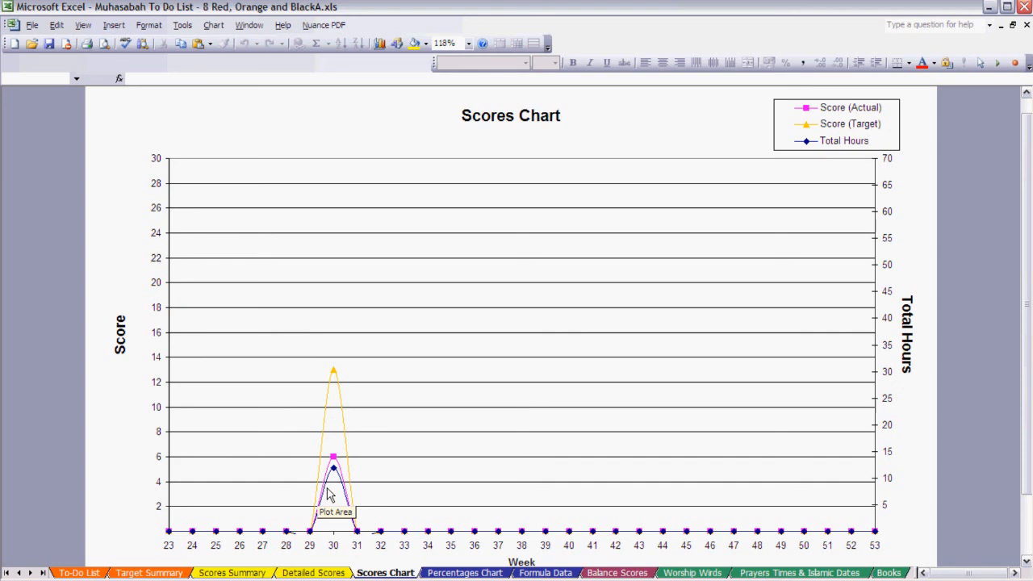
click(466, 573)
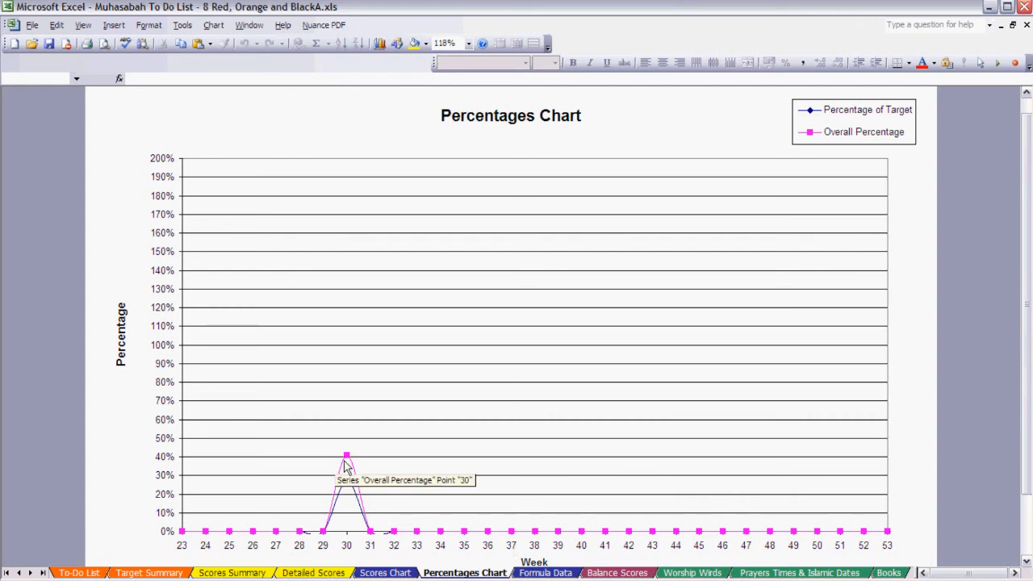
mouse_move(347, 462)
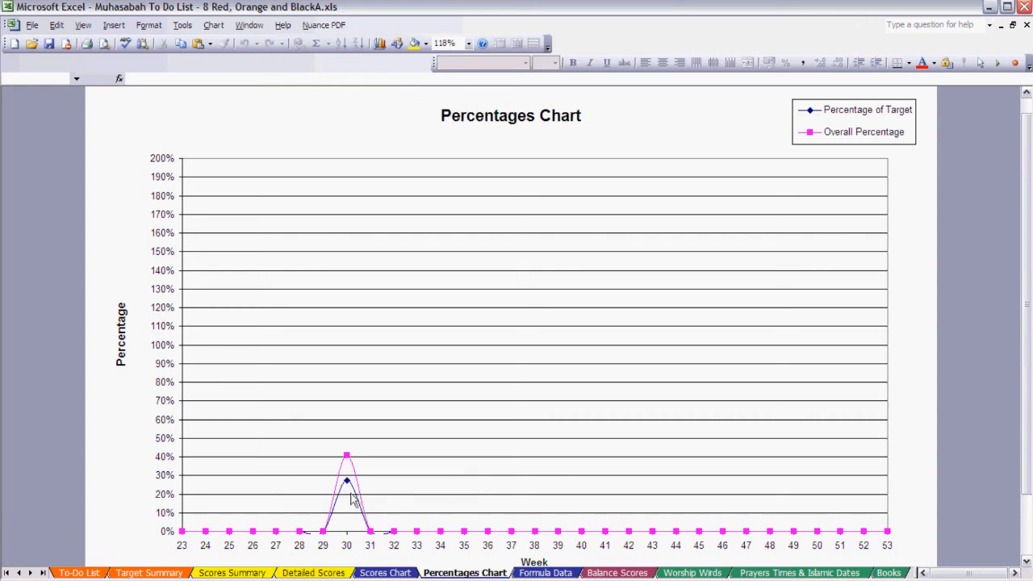
mouse_move(345, 488)
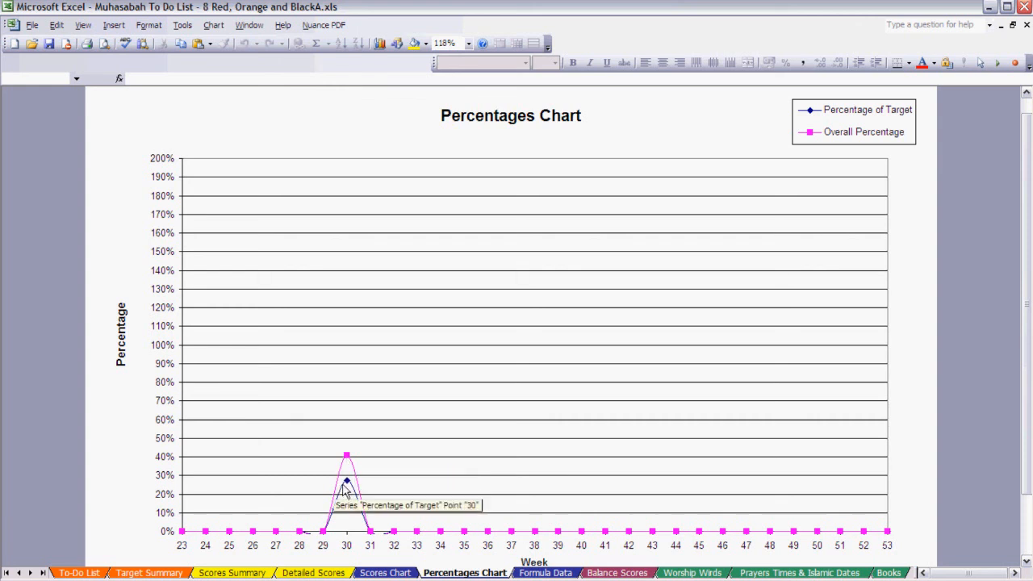